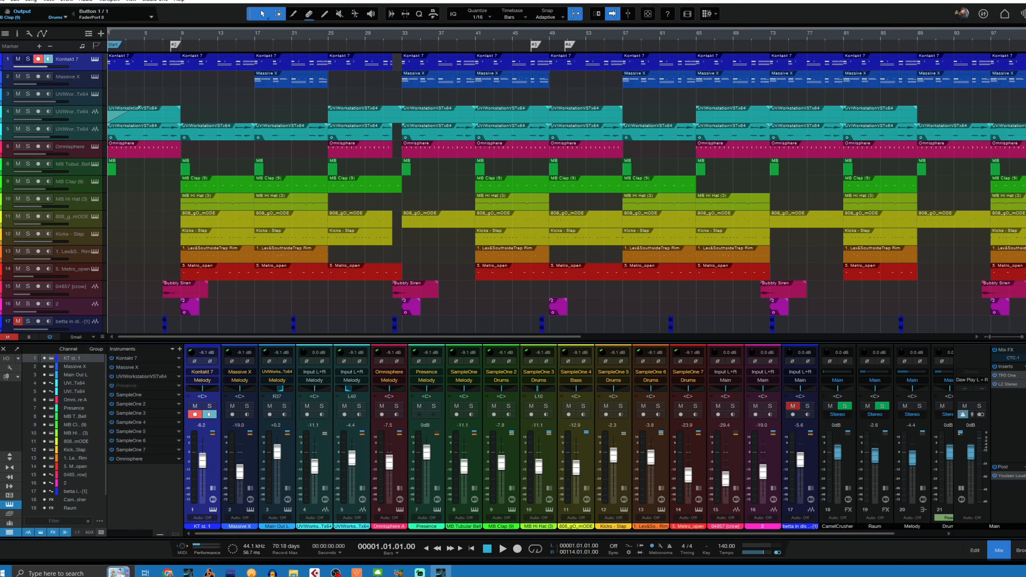
- Set the song's loop range from bar 41 to bar 49 and turn looping on
key("space")
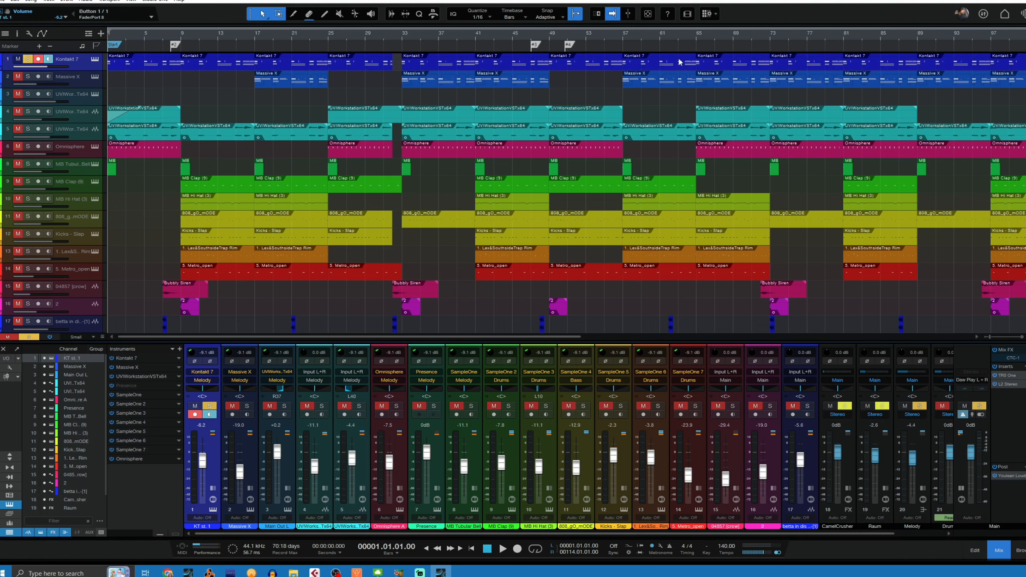
left_click_drag(626, 27, 784, 43)
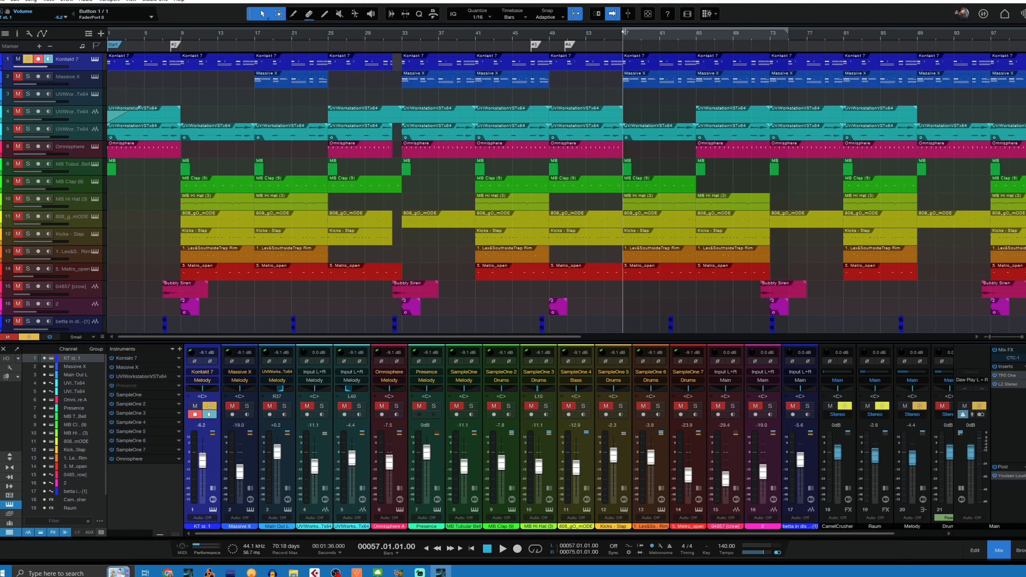
left_click_drag(477, 32, 552, 34)
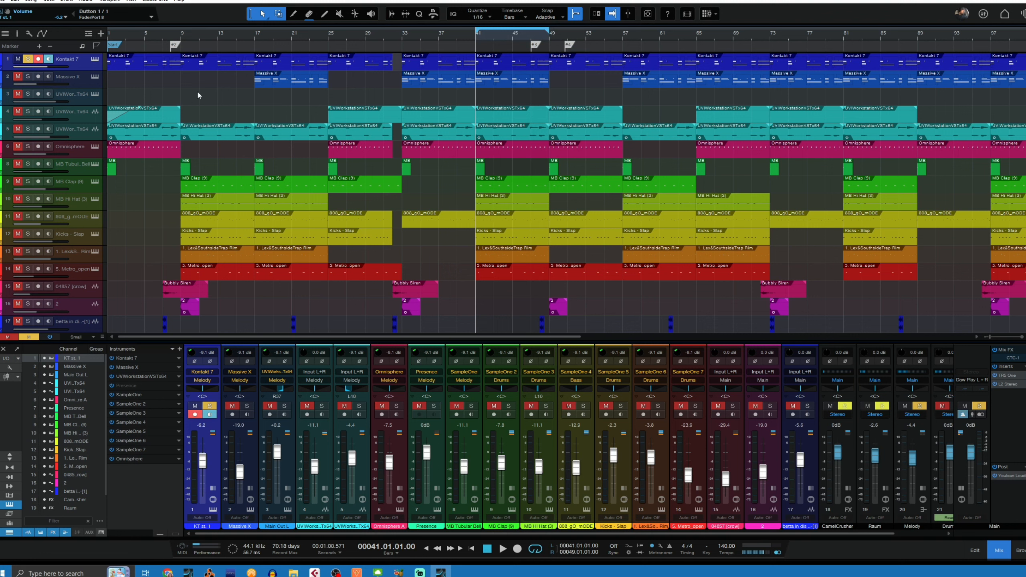
- Open the Kontakt 7 instrument on track 1 and audition its soloed part within the loop
left_click(95, 59)
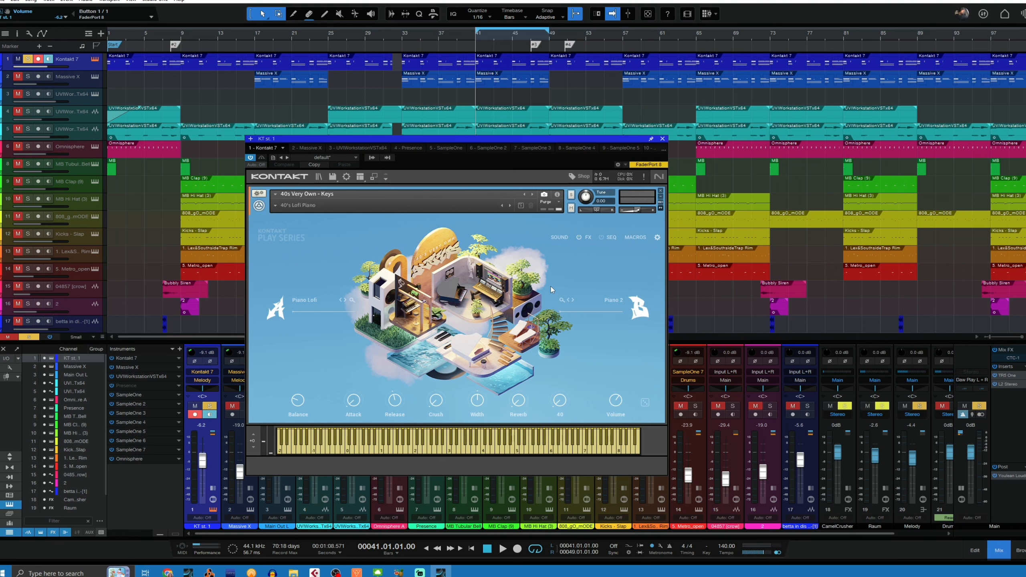
key("space")
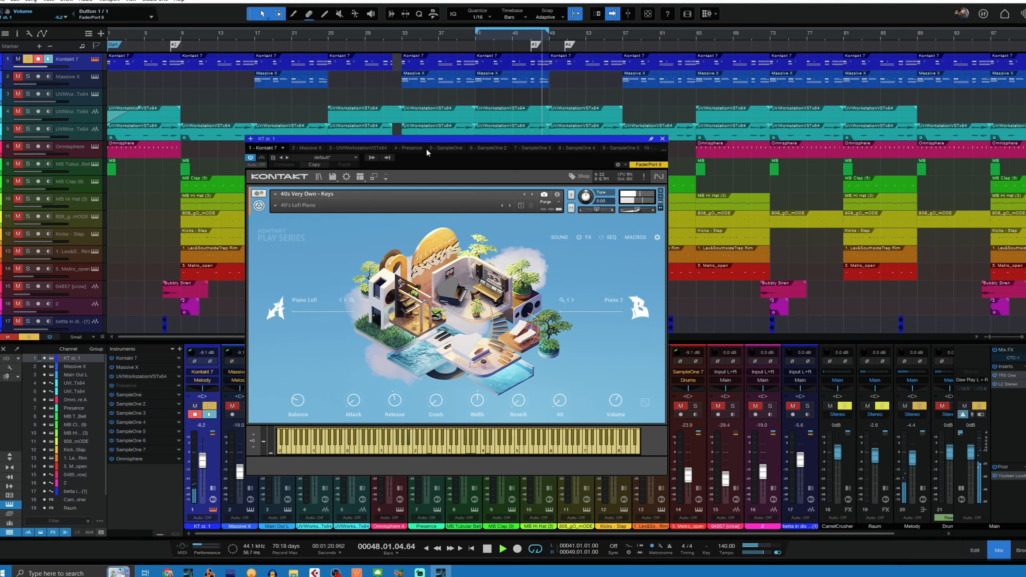
key("space")
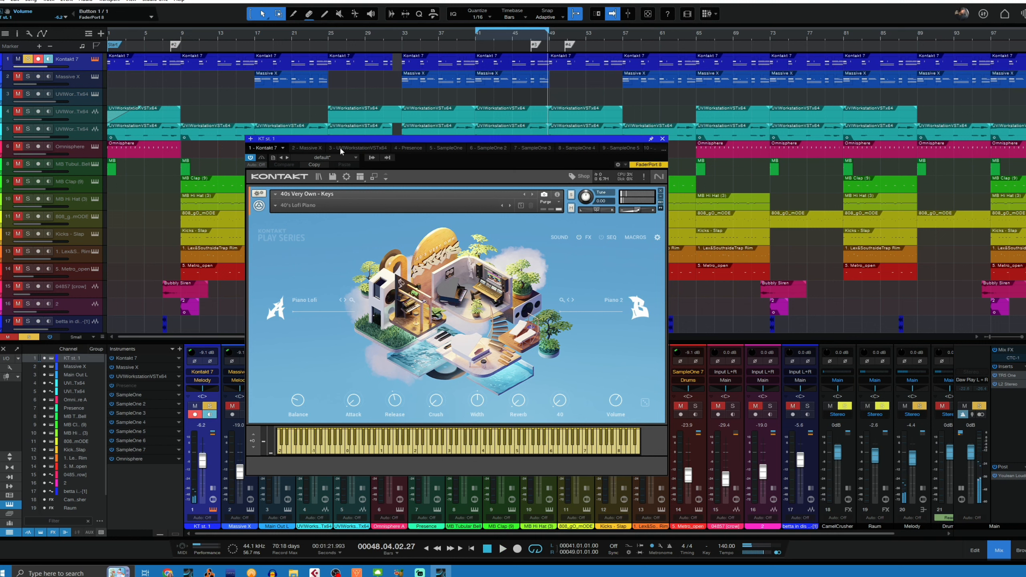
- Show the Massive X instrument, solo its track, and play its part from bar 41
left_click(312, 148)
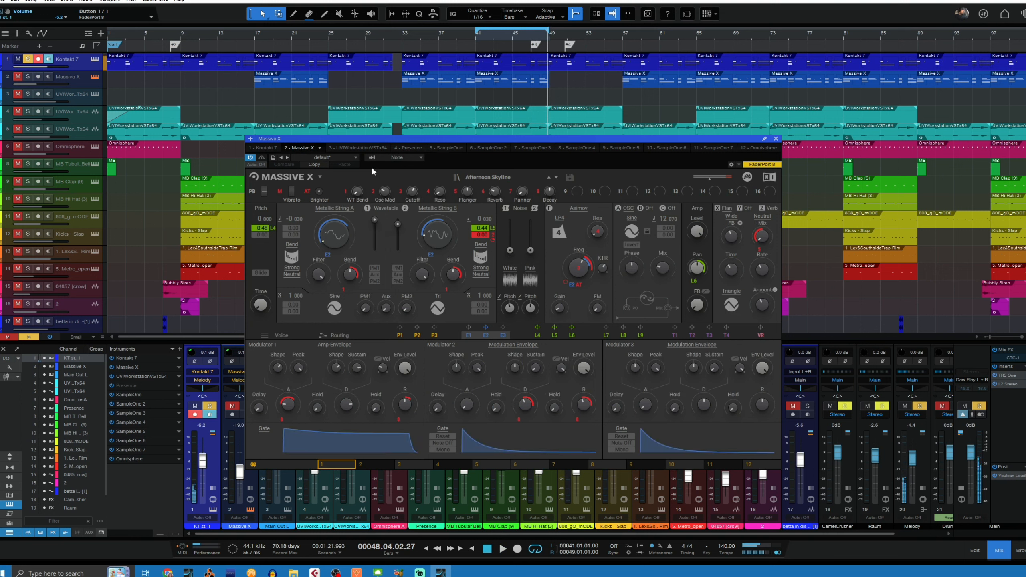
left_click(74, 81)
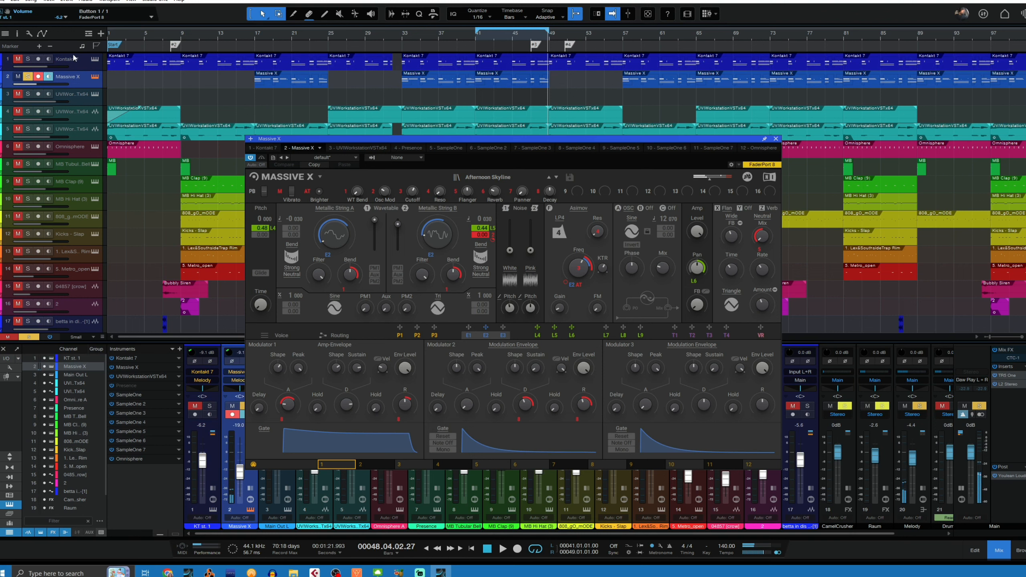
left_click(474, 37)
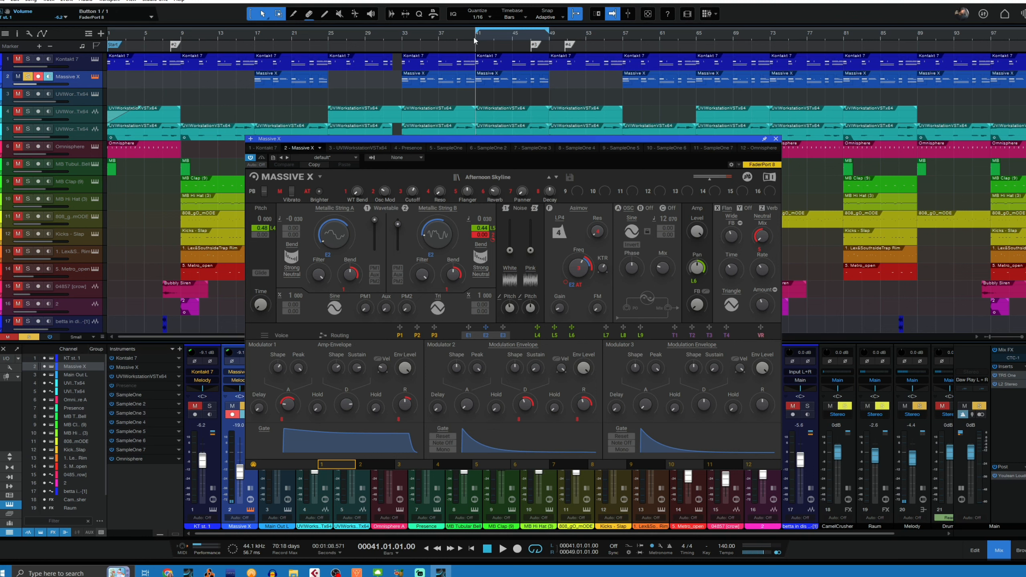
key("space")
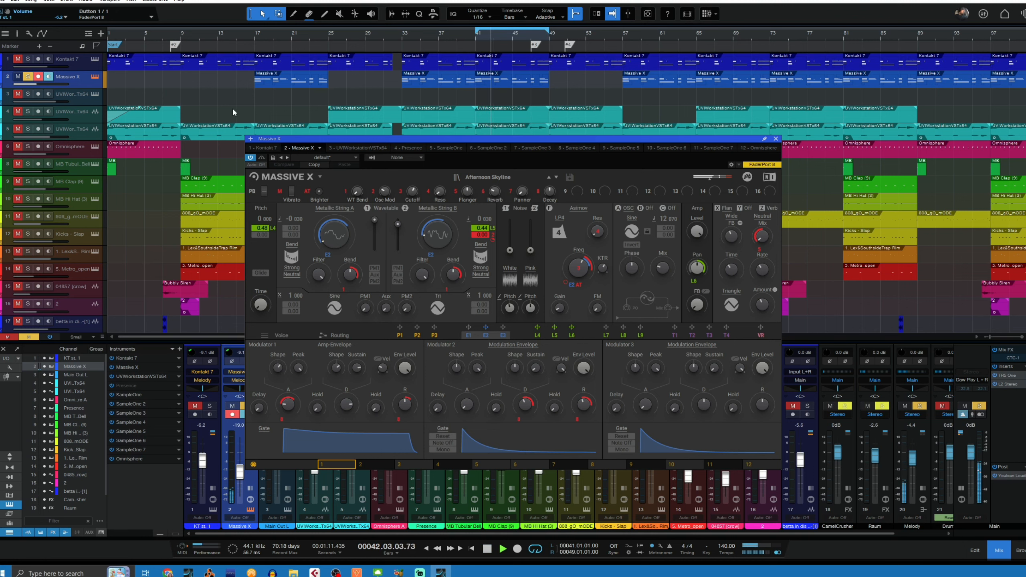
- Solo UVI Workstation track 4, play it from bar 41, and show the UVI Workstation instrument
scroll(233, 110, "down", 2)
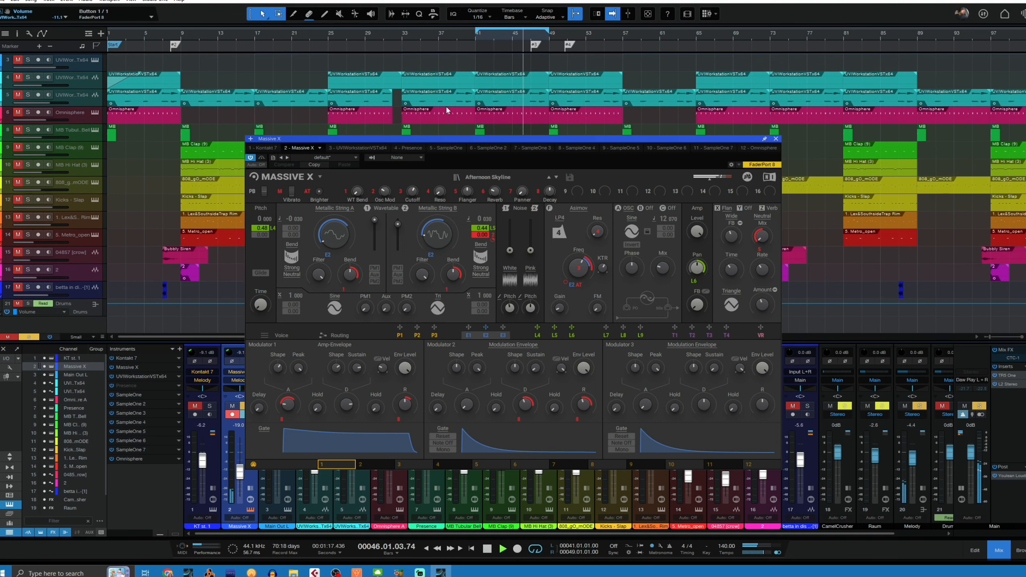
left_click(28, 78)
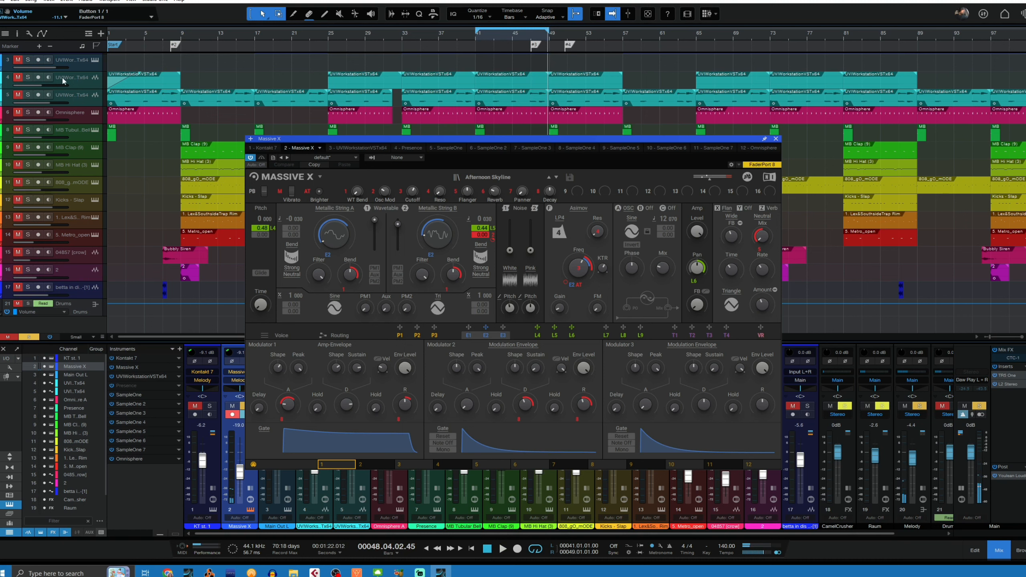
left_click(474, 37)
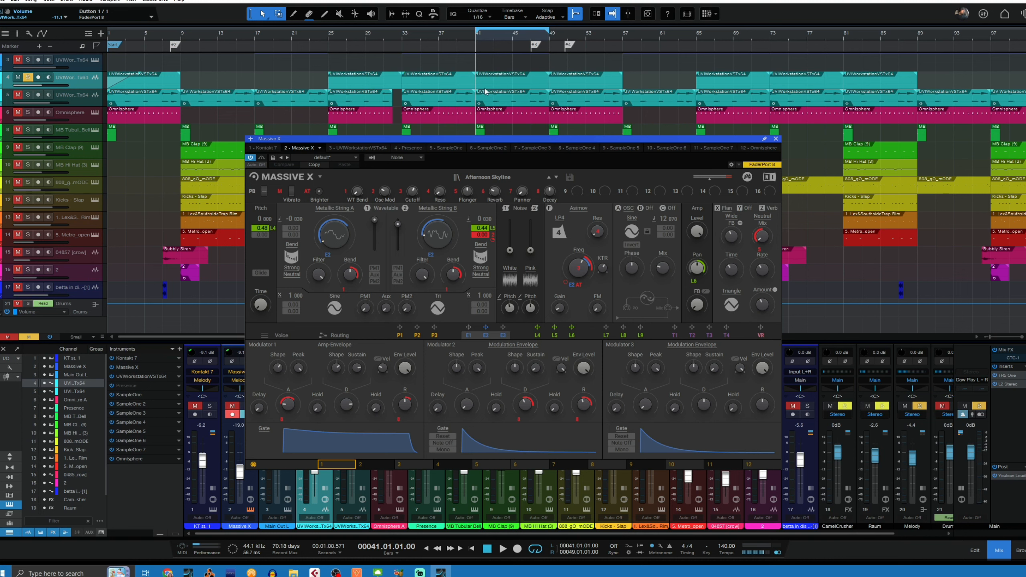
key("space")
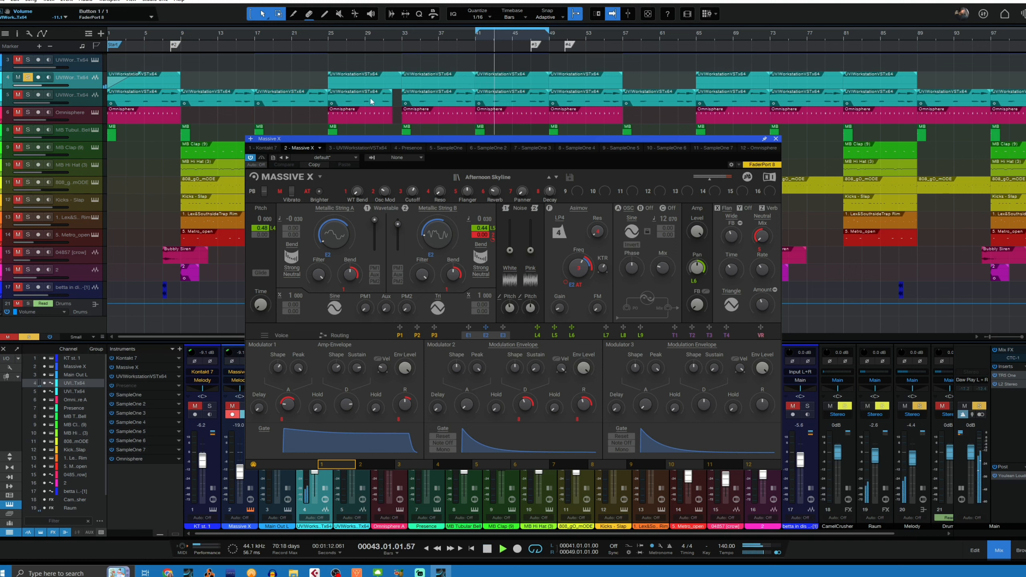
left_click(375, 148)
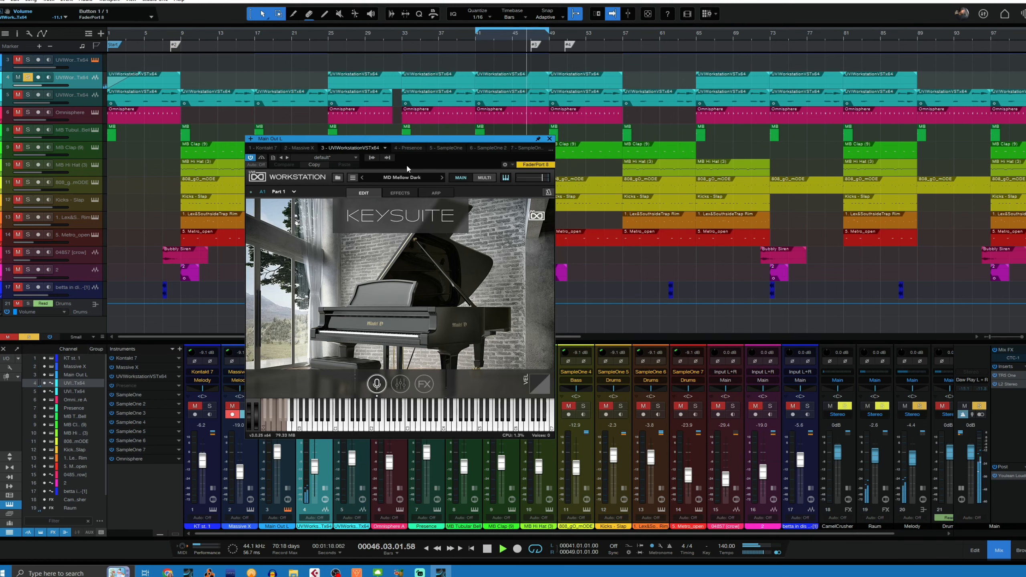
- Solo and audition UVI Workstation track 5 from bar 41, and show the Presence instrument before stopping playback
left_click(73, 101)
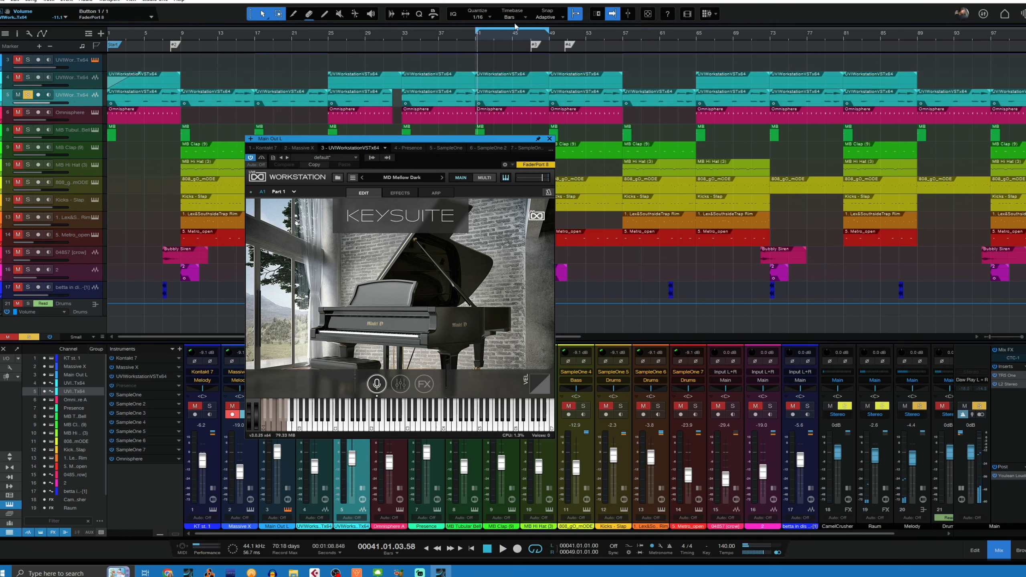
left_click(477, 40)
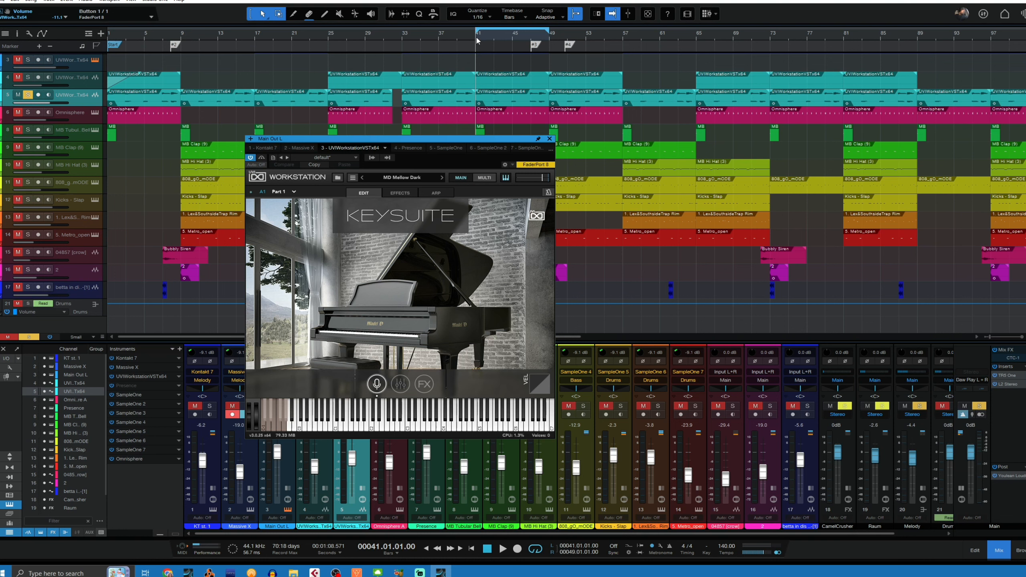
key("space")
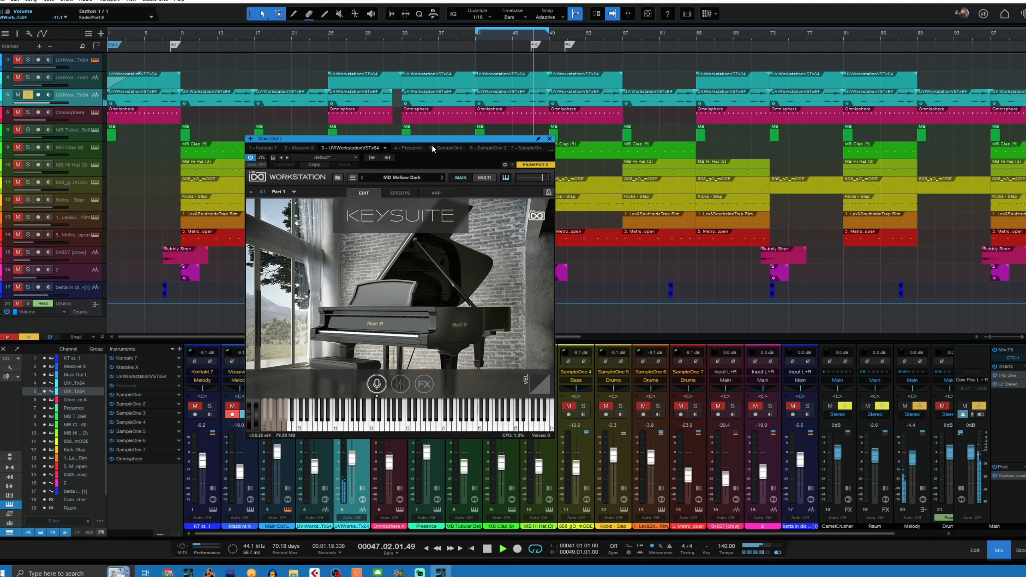
left_click(411, 147)
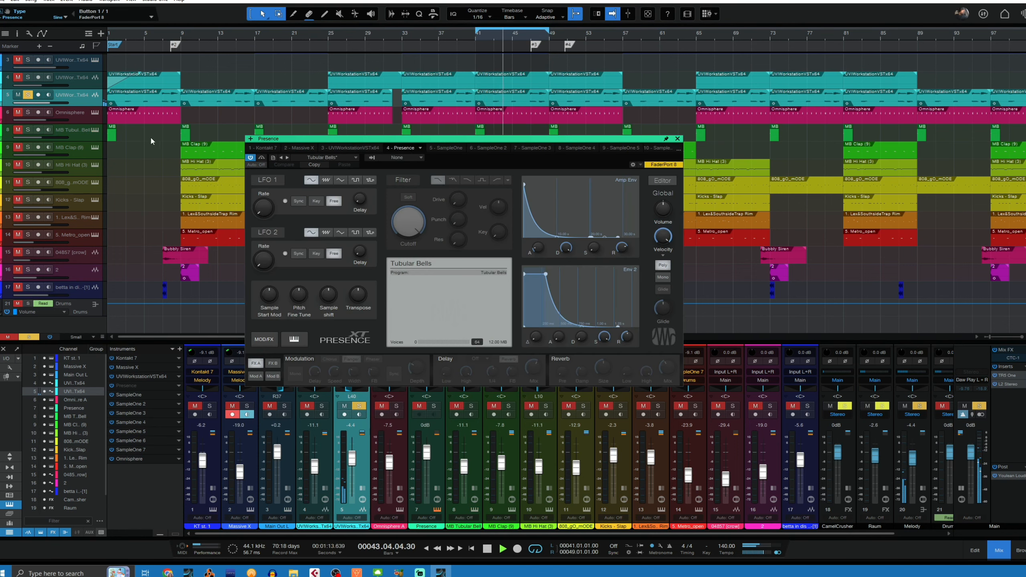
key("space")
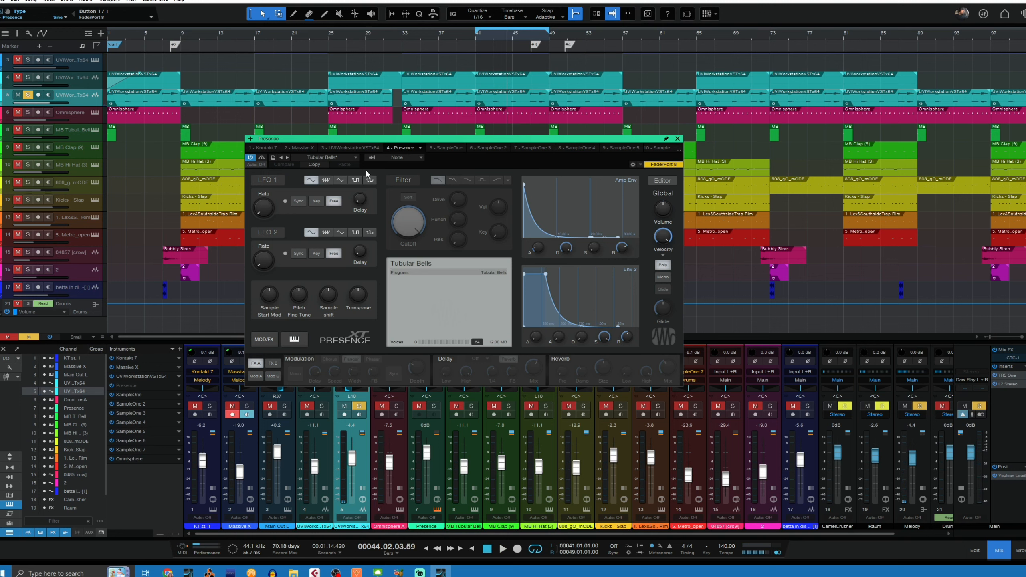
- Solo the Omnisphere track, display its loaded patch past the splash screen, and audition it from bar 41
key("Down")
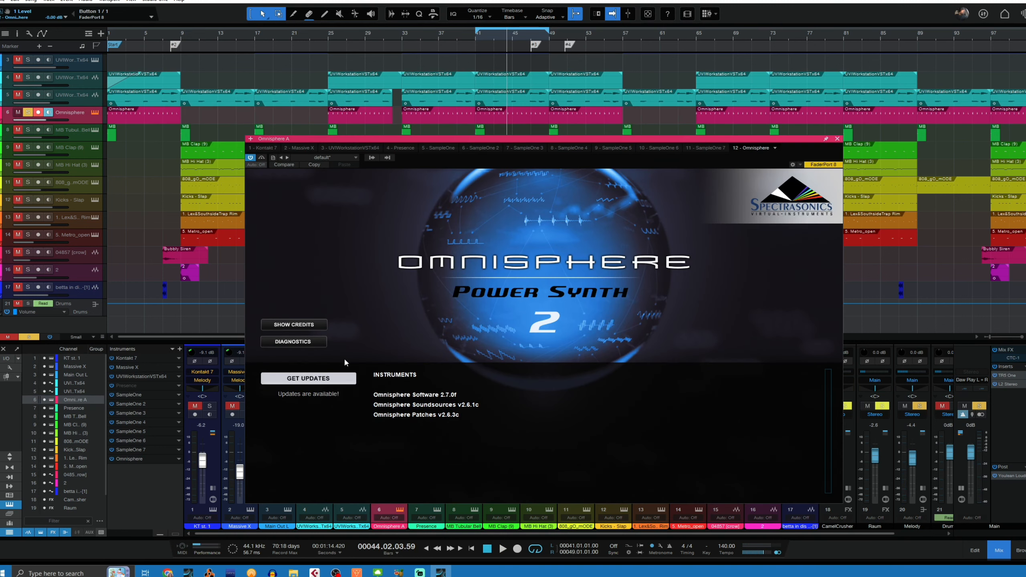
left_click(397, 326)
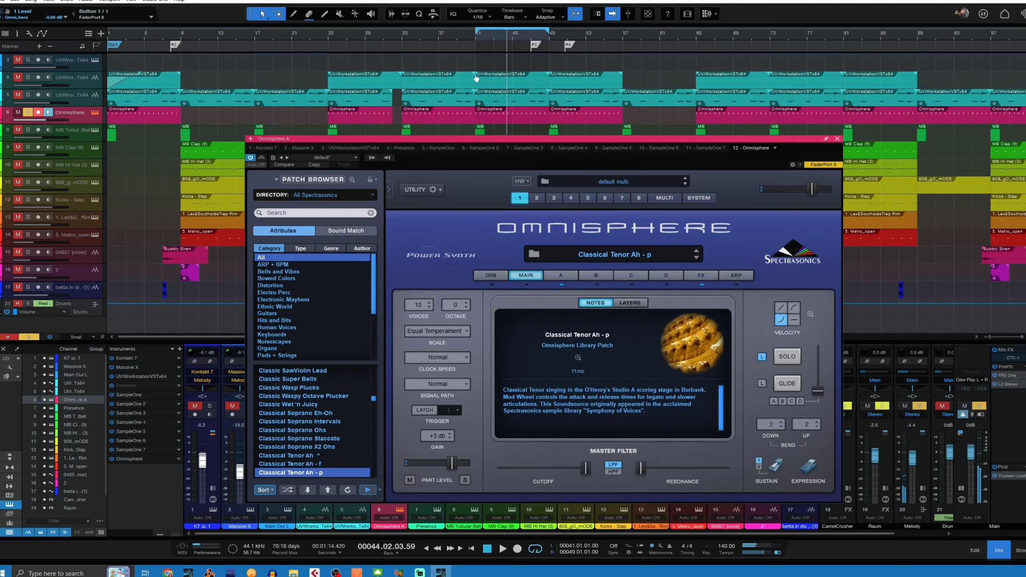
left_click(477, 37)
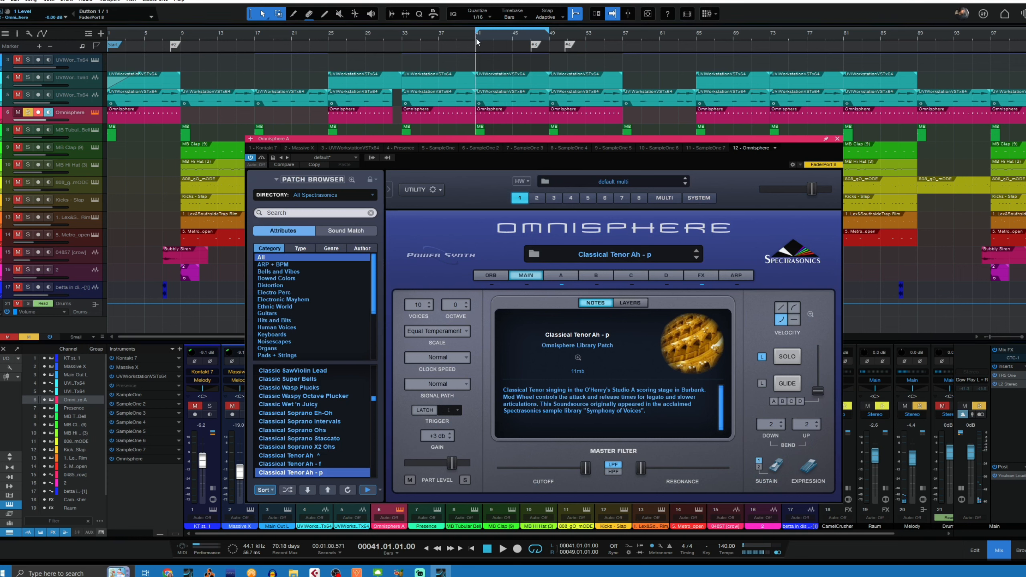
key("space")
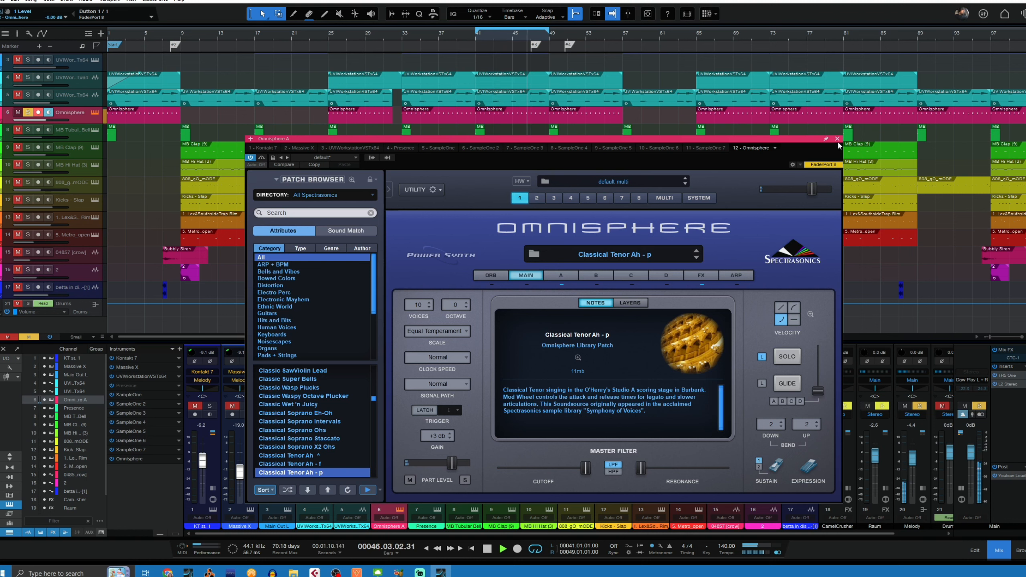
key("space")
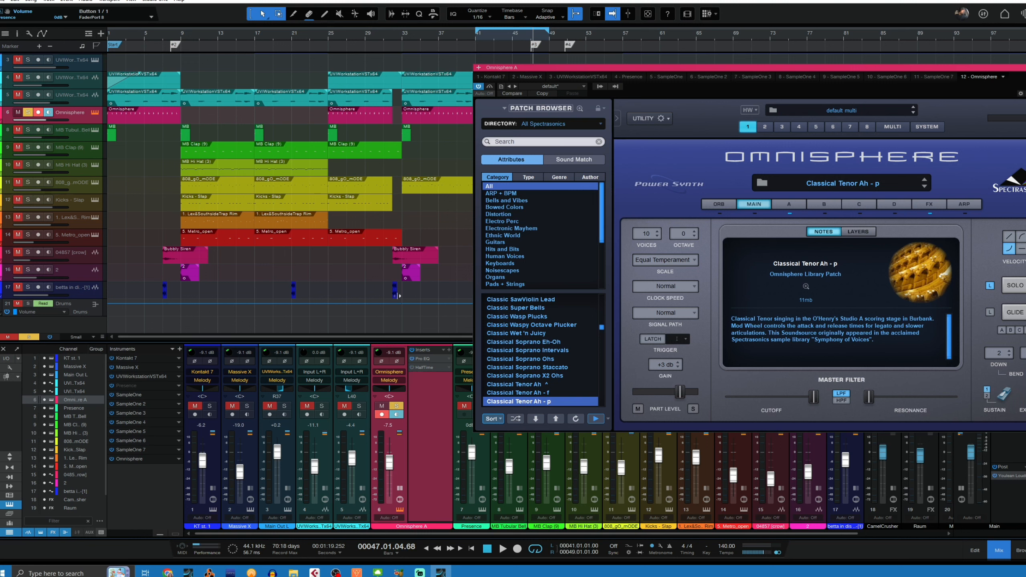
- Audition the soloed Omnisphere part twice from bar 33, stopping playback after each pass
left_click(402, 39)
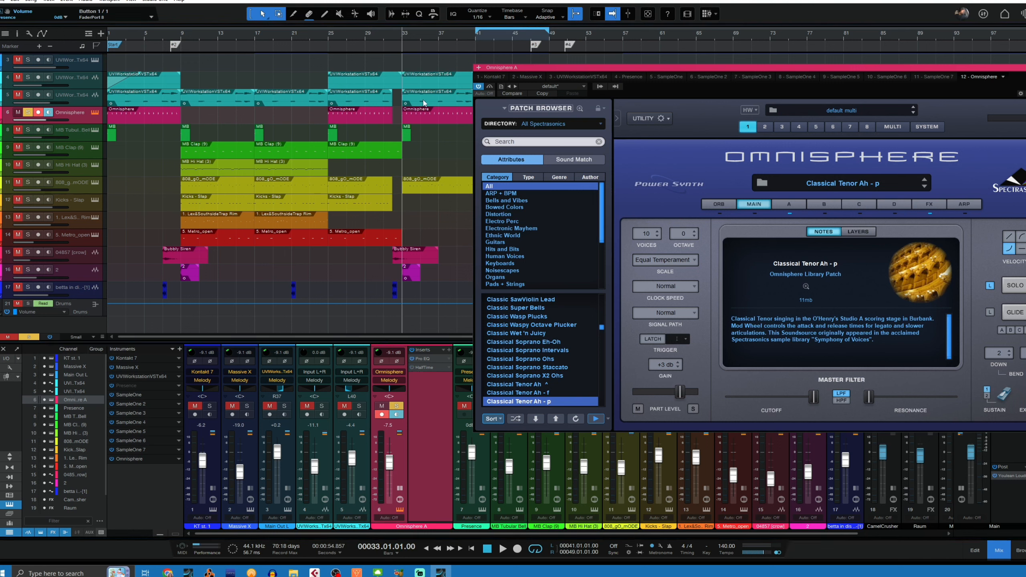
key("space")
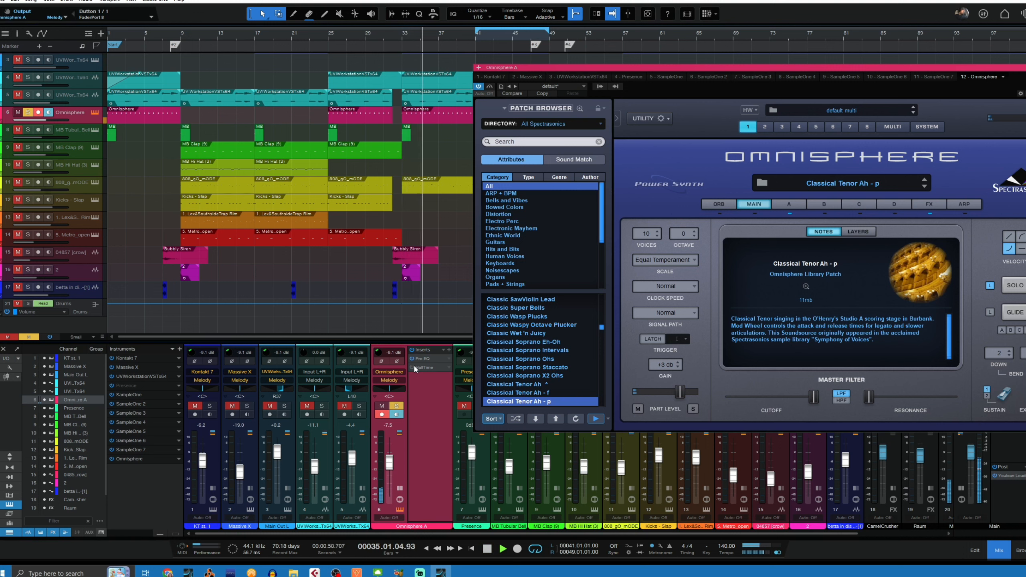
key("space")
key("KP_0")
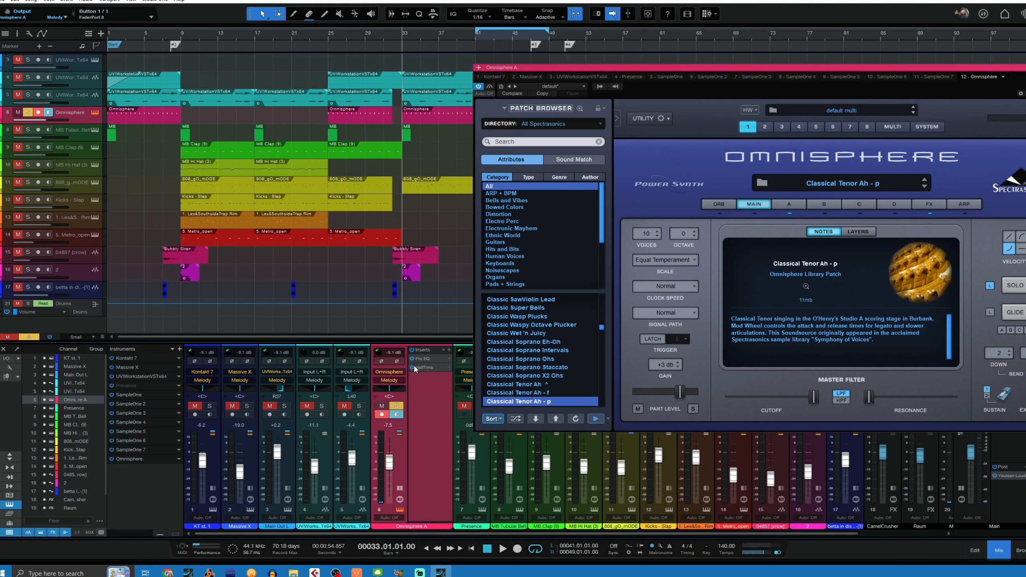
key("space")
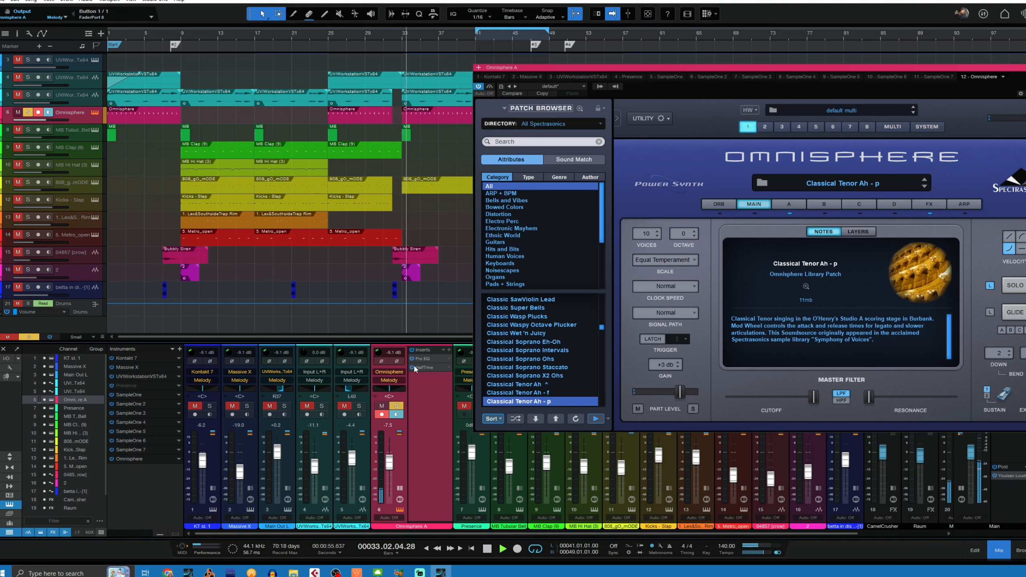
key("space")
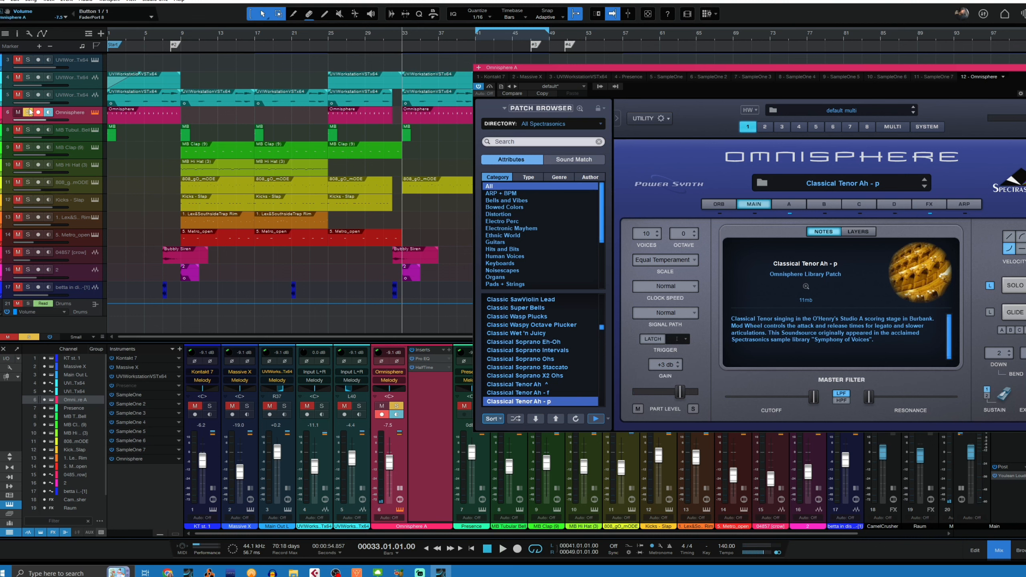
- Solo the MB Tubular Bell track, audition it from bar 33, and close its SampleOne window
left_click(40, 131)
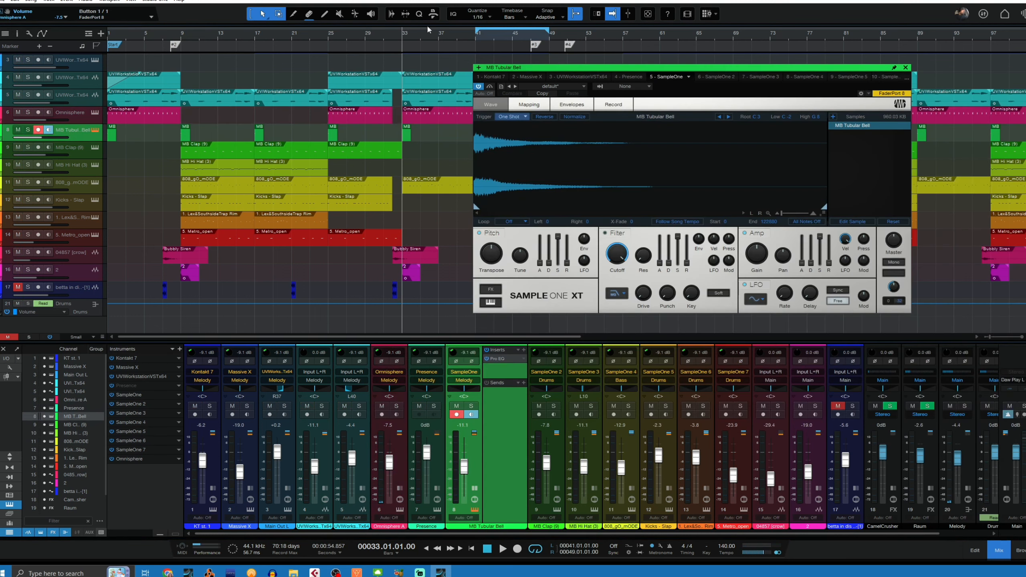
key("space")
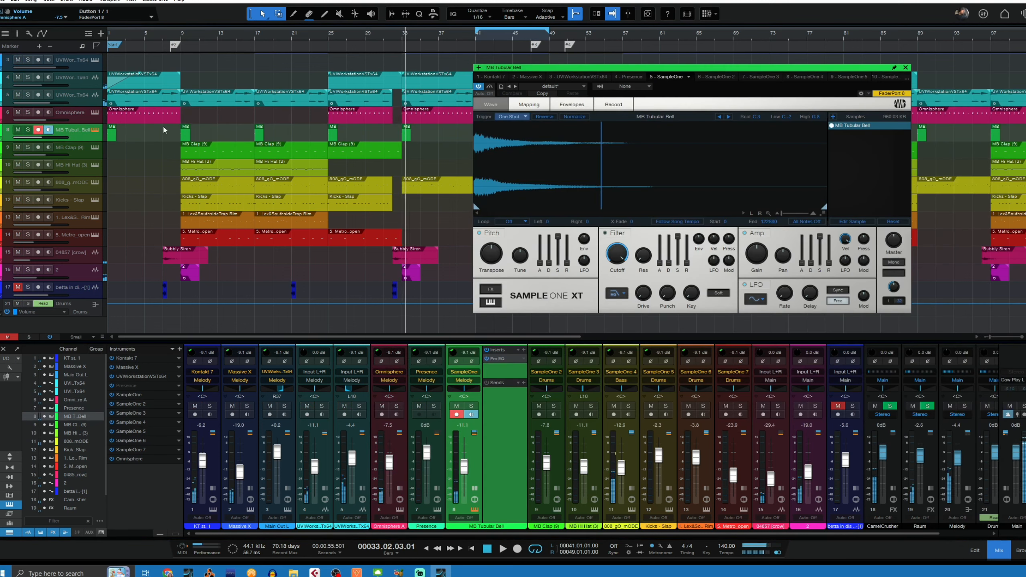
left_click(30, 131)
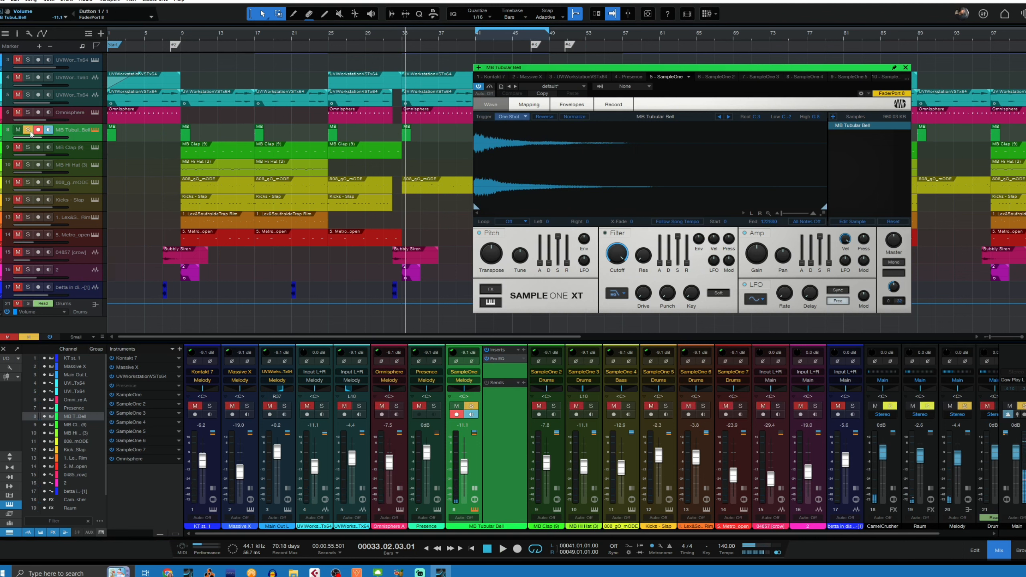
key("space")
key("space")
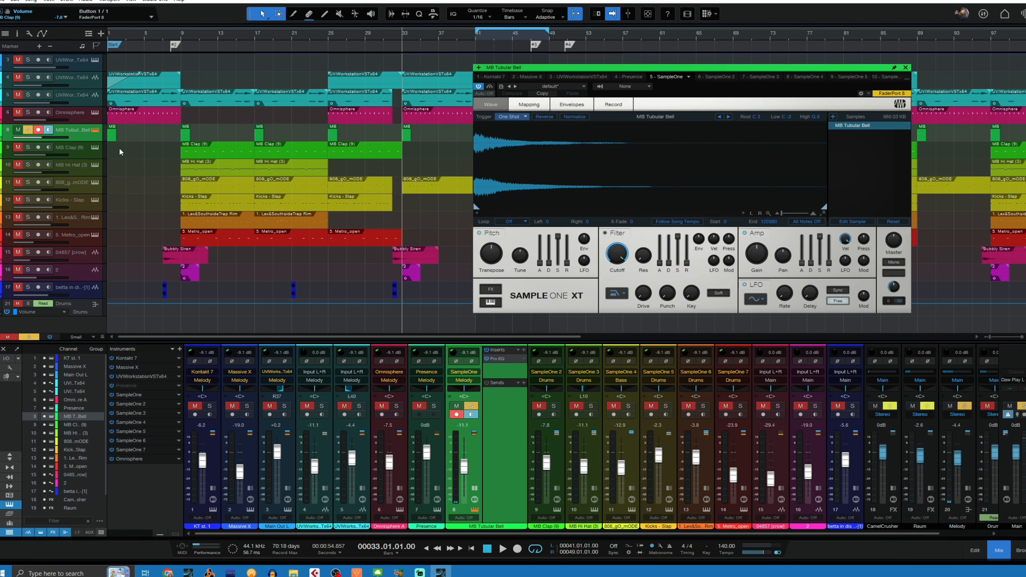
left_click(906, 68)
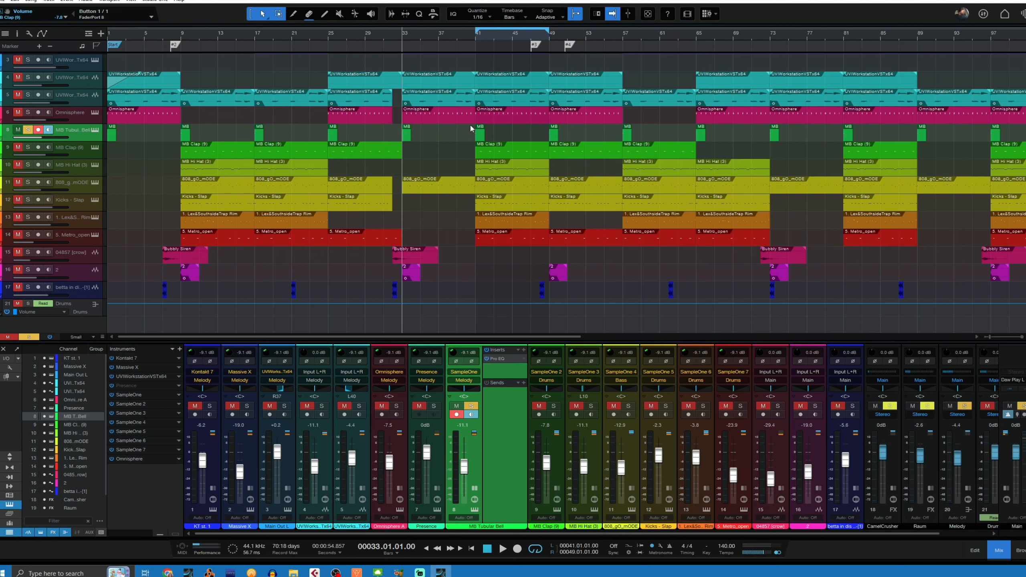
- Solo the 808_gO_mODE track and audition it twice from bar 41
left_click(475, 37)
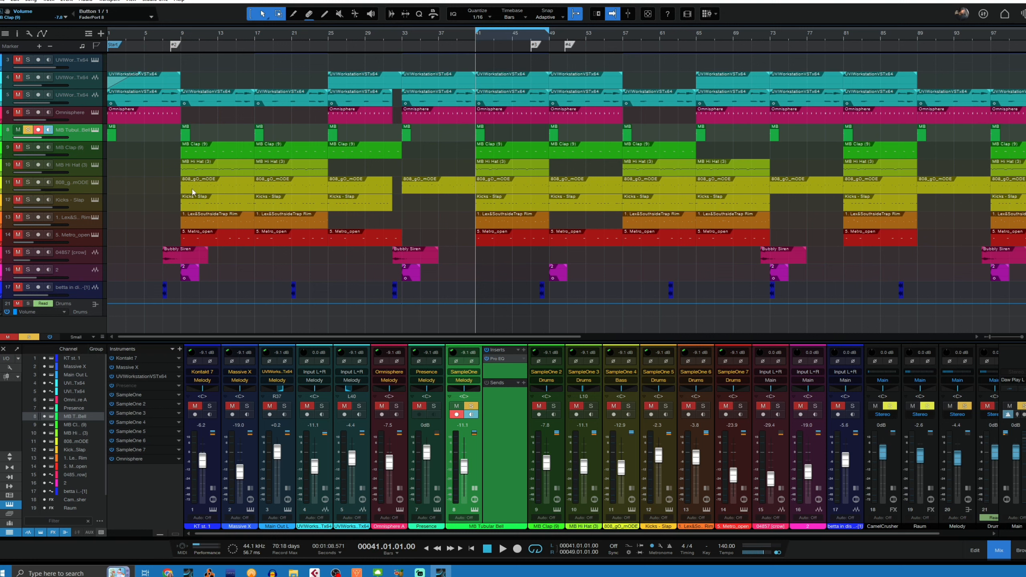
left_click(69, 182)
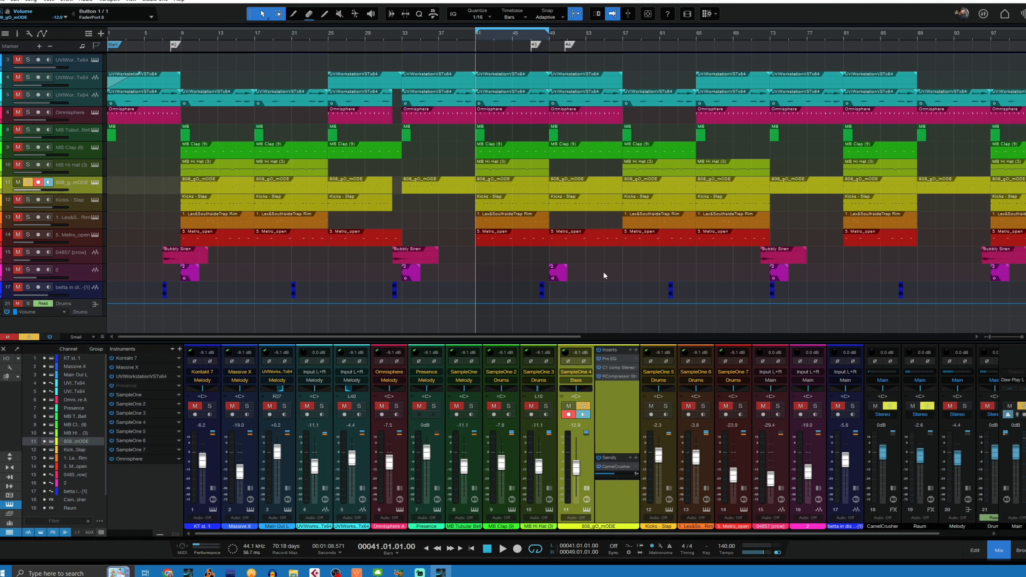
key("space")
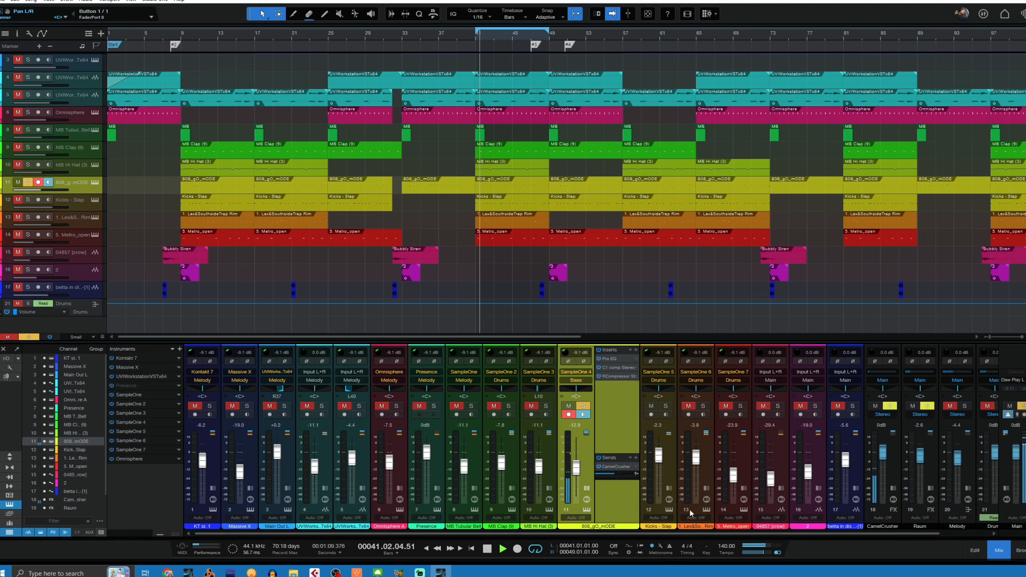
scroll(699, 535, "right", 2)
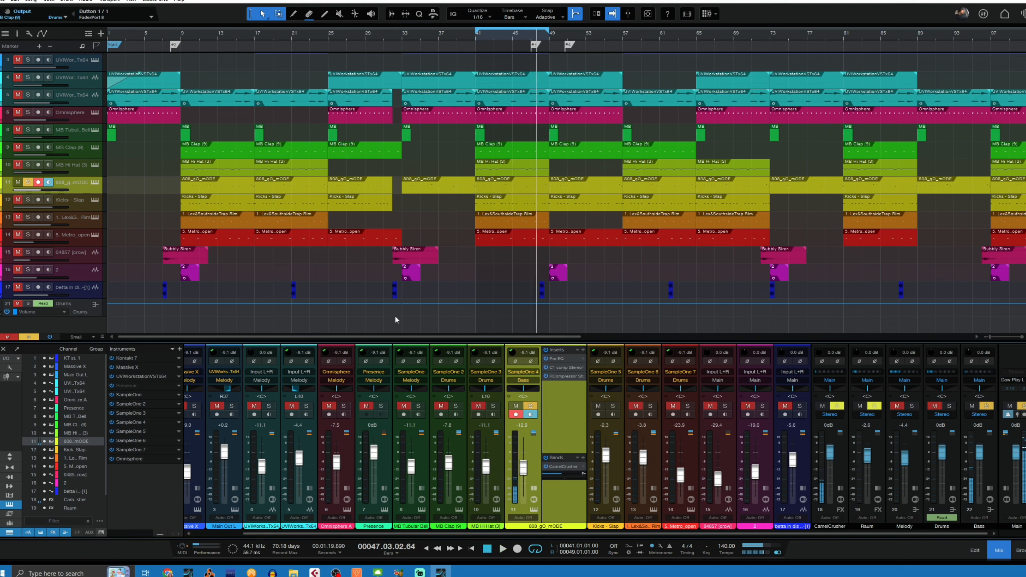
left_click(28, 183)
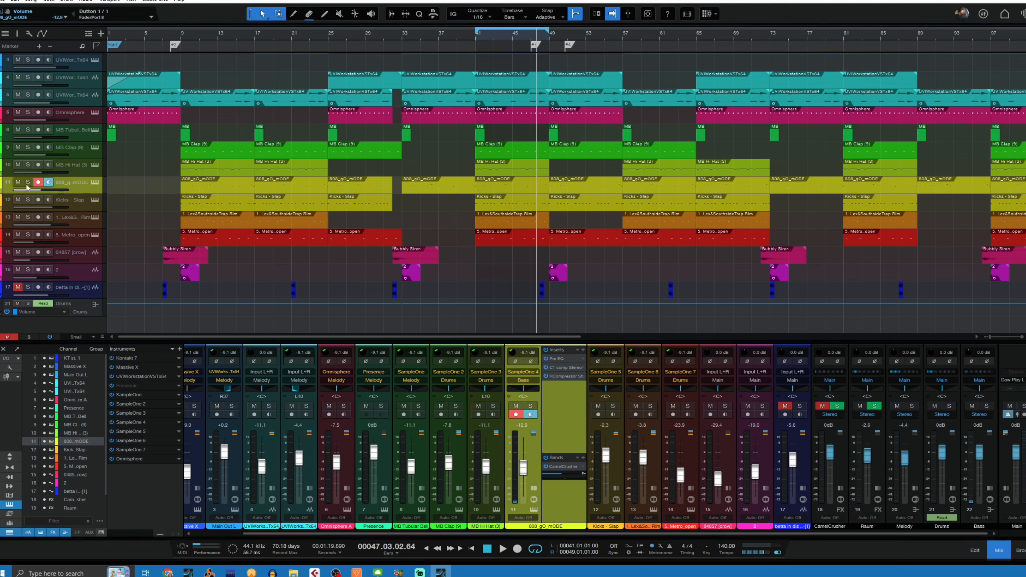
left_click(28, 184)
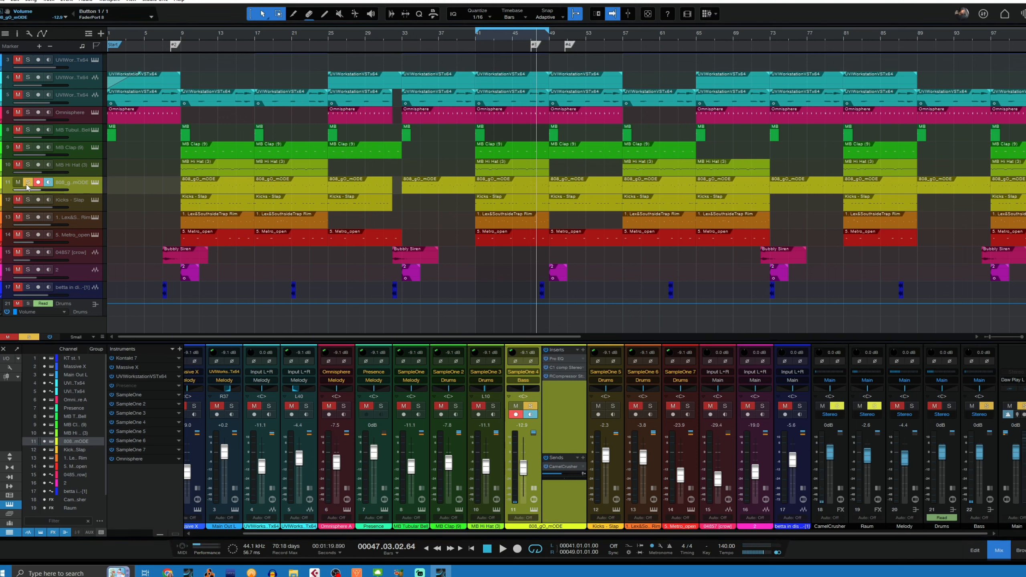
left_click(479, 39)
key("space")
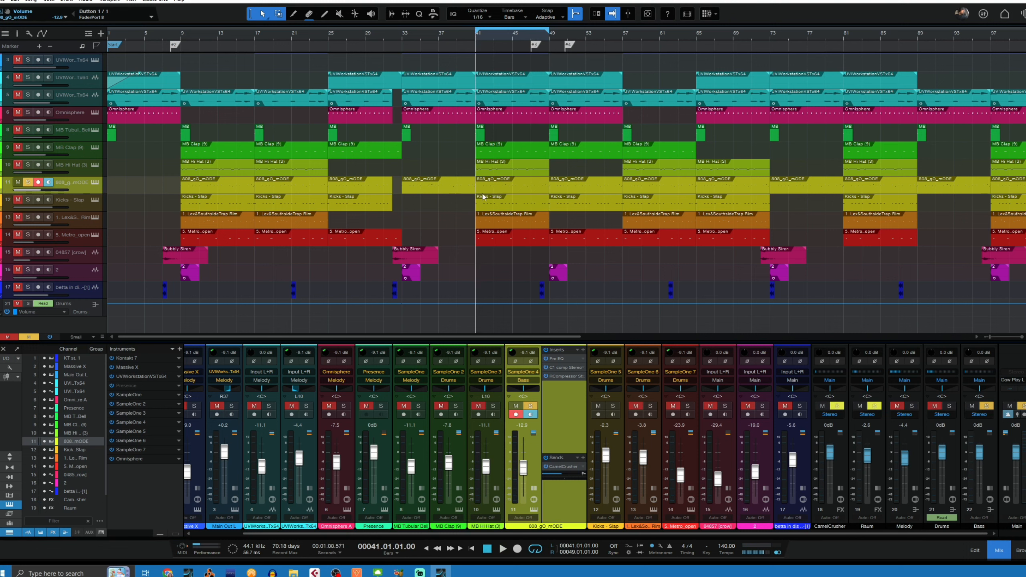
- Show the 808 track's SampleOne XT instrument and its Pro EQ and RCompressor inserts, closing each window after viewing
left_click(96, 184)
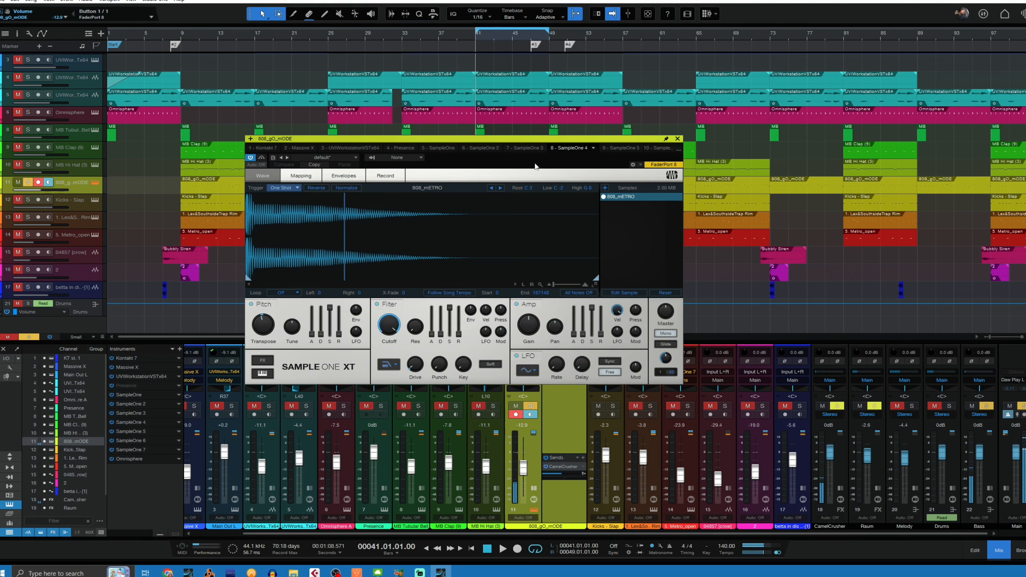
left_click(677, 139)
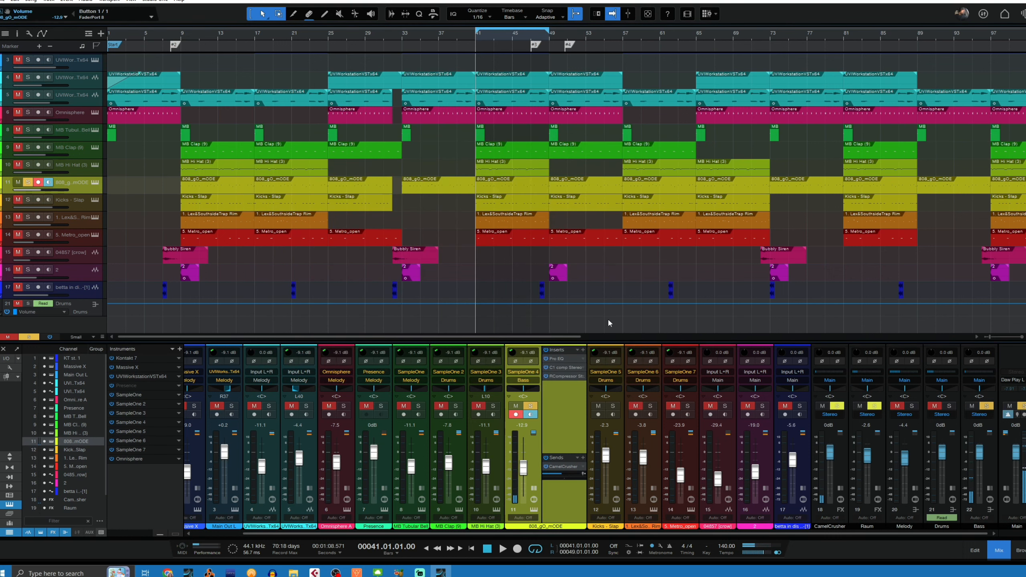
left_click(561, 360)
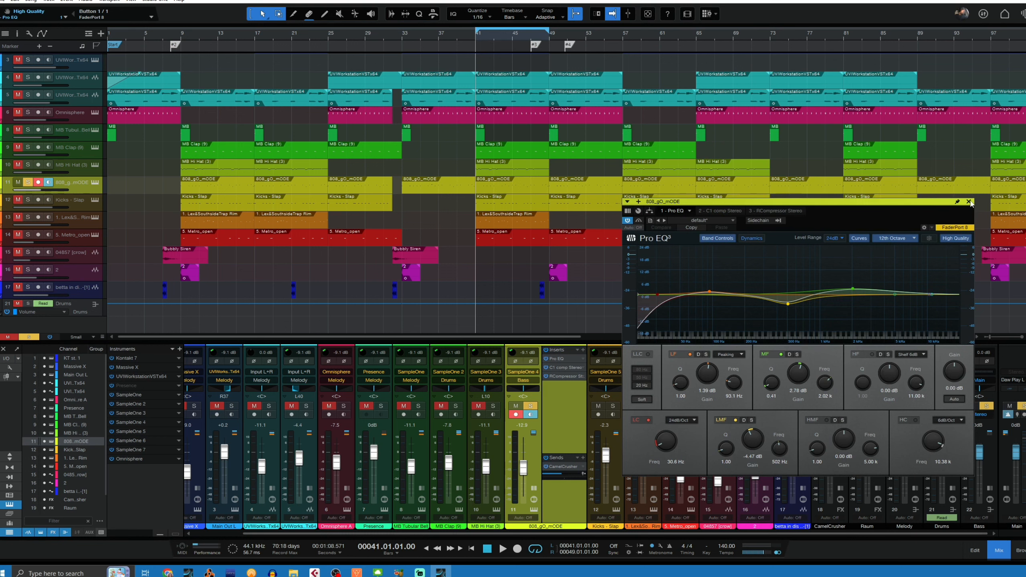
left_click(969, 201)
left_click(561, 376)
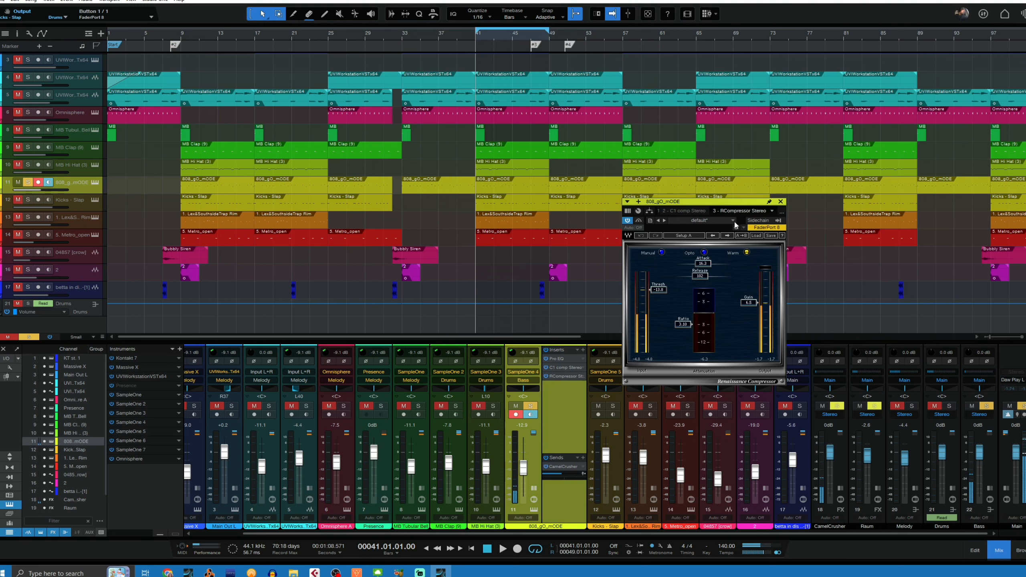
left_click(781, 202)
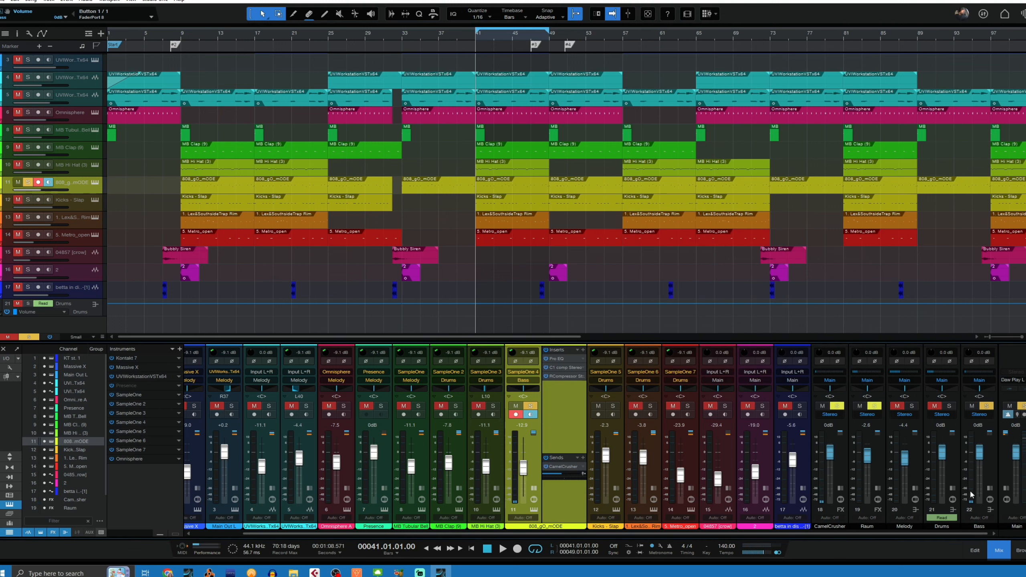
- Solo the Drums bus alongside the 808, audition them together, and unsolo the 808 to hear only the drums
left_click(948, 407)
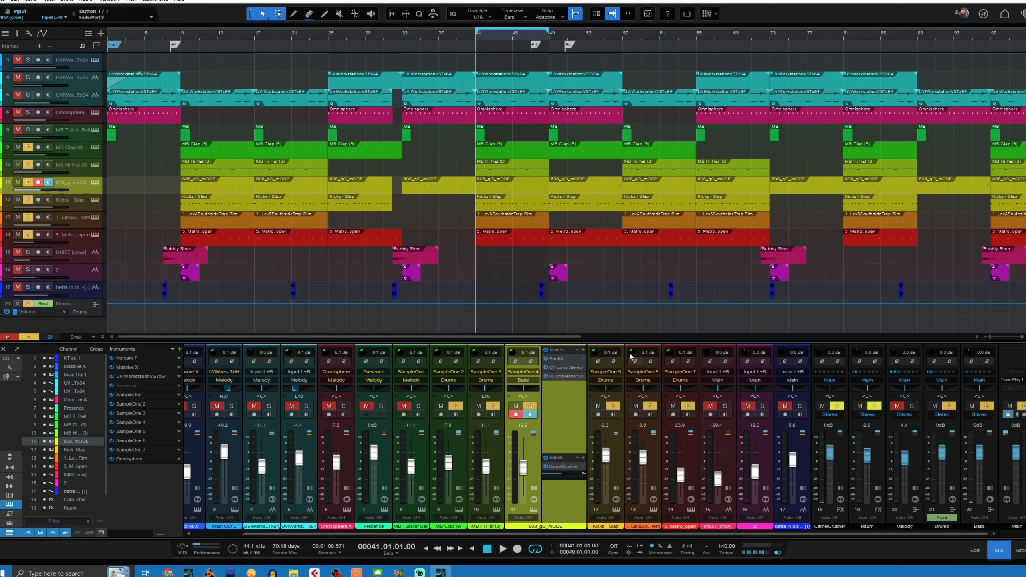
key("space")
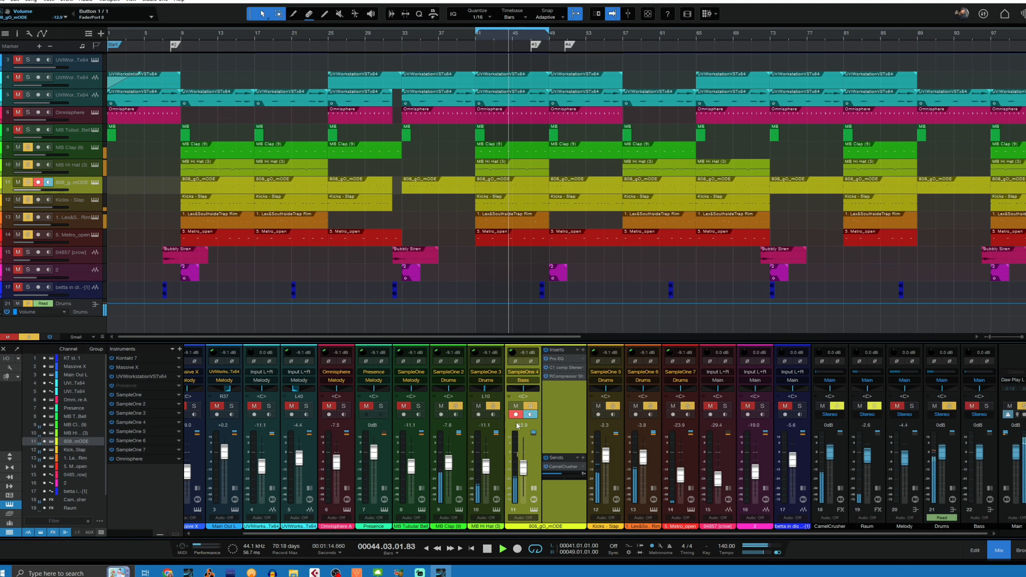
left_click(531, 406)
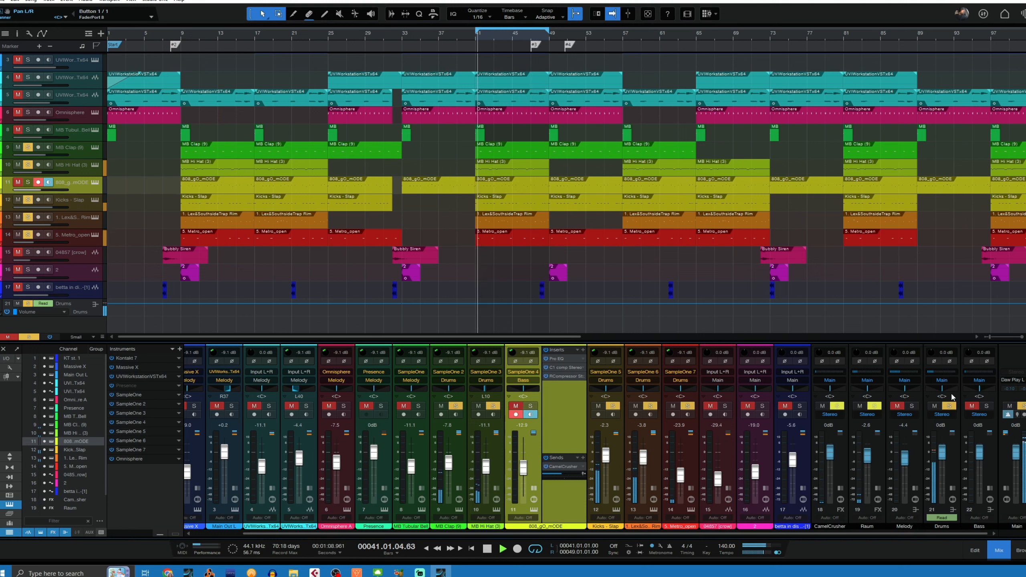
- Display the Drums bus's SSL Fusion Vintage Drive in the middle of the arrangement and deactivate the bus's inserts
left_click(941, 383)
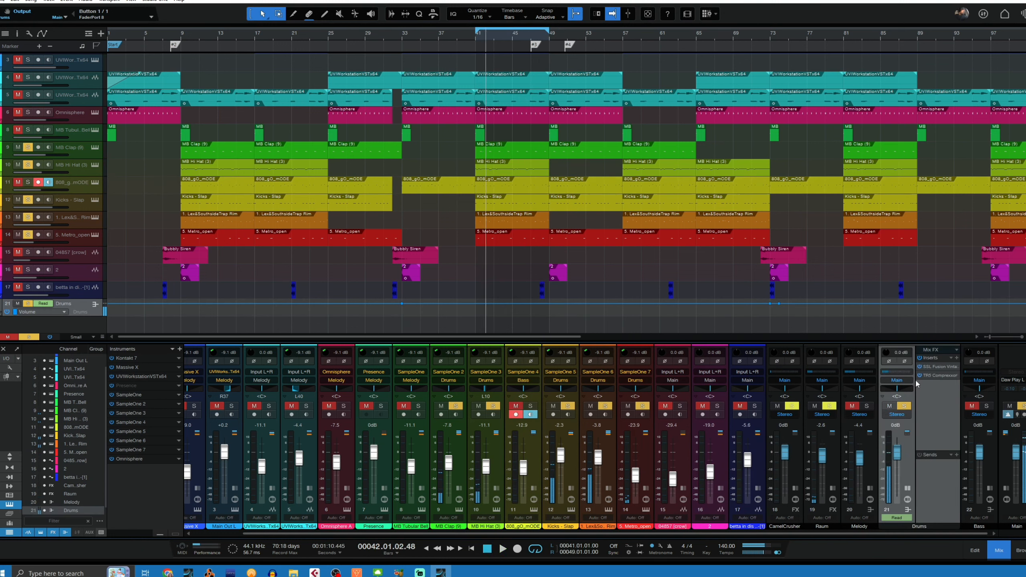
left_click(936, 364)
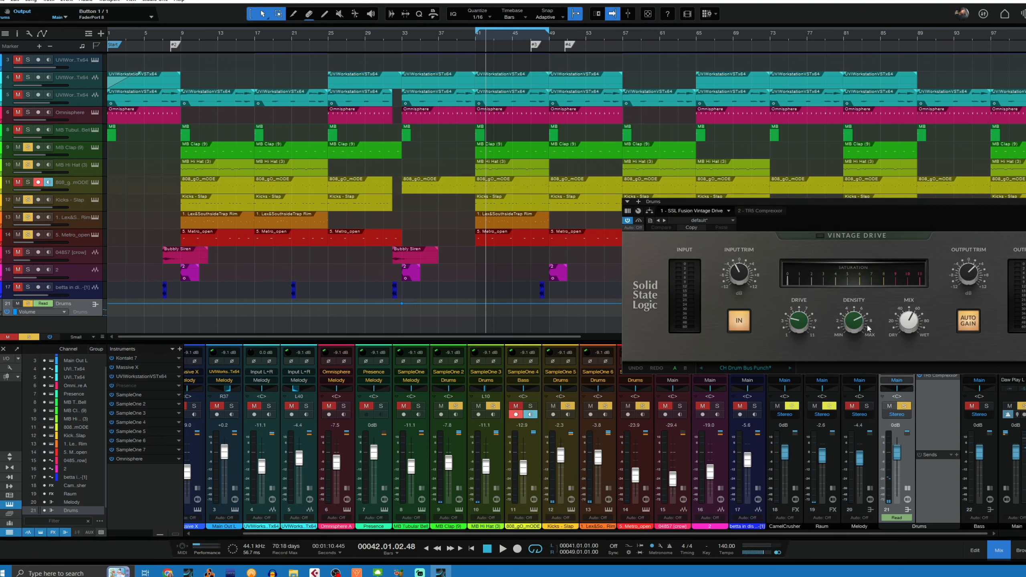
left_click_drag(819, 200, 508, 177)
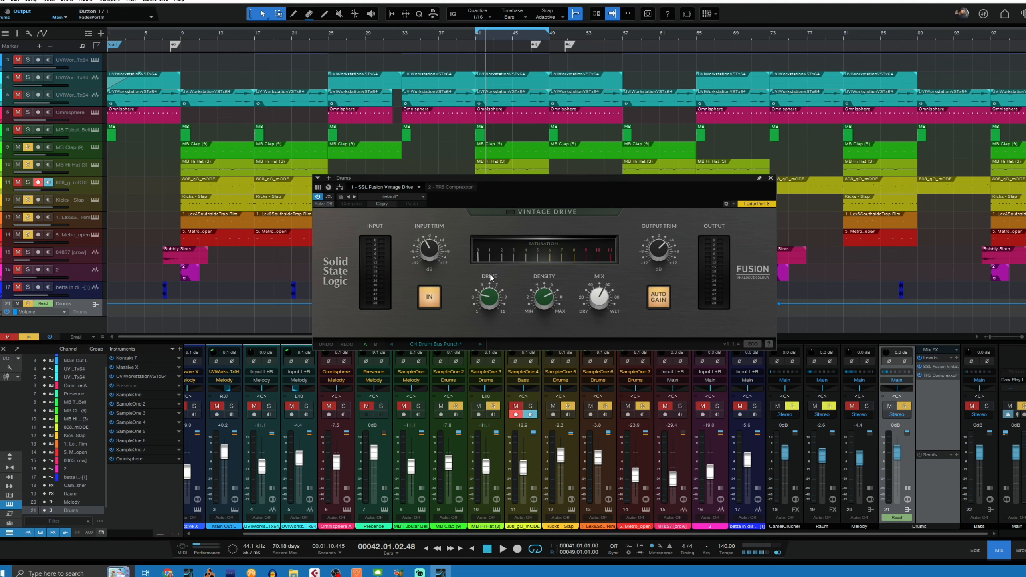
left_click(918, 358)
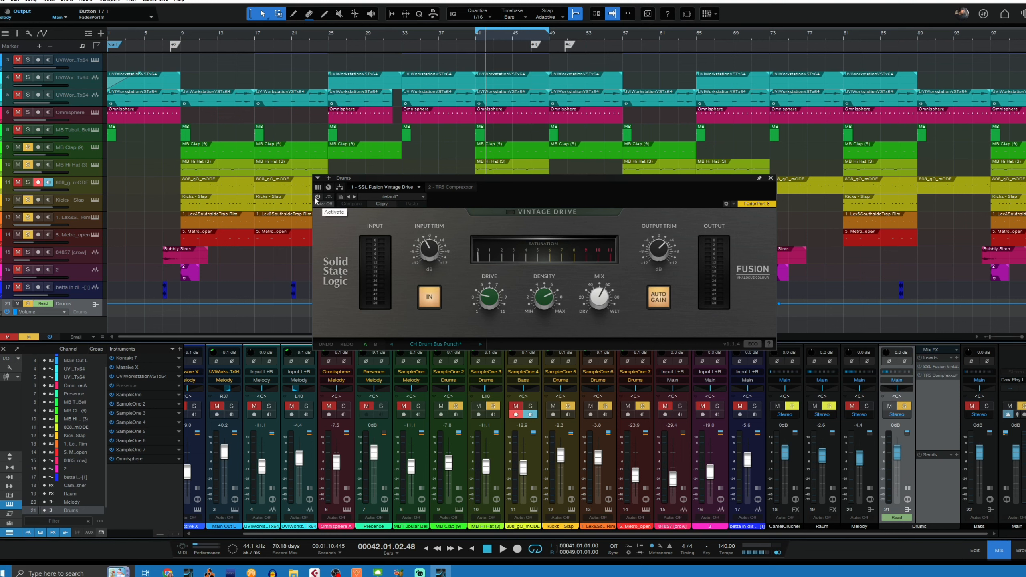
- Play the drums from bar 41, activate Vintage Drive, and compare the sound with its bypass on and off before stopping playback
left_click(475, 40)
key("space")
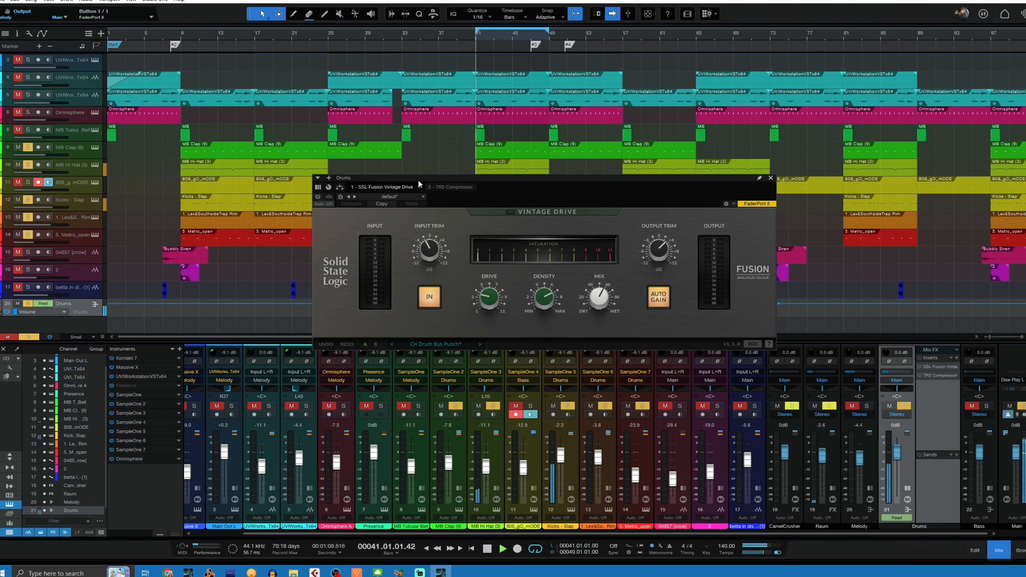
left_click(317, 198)
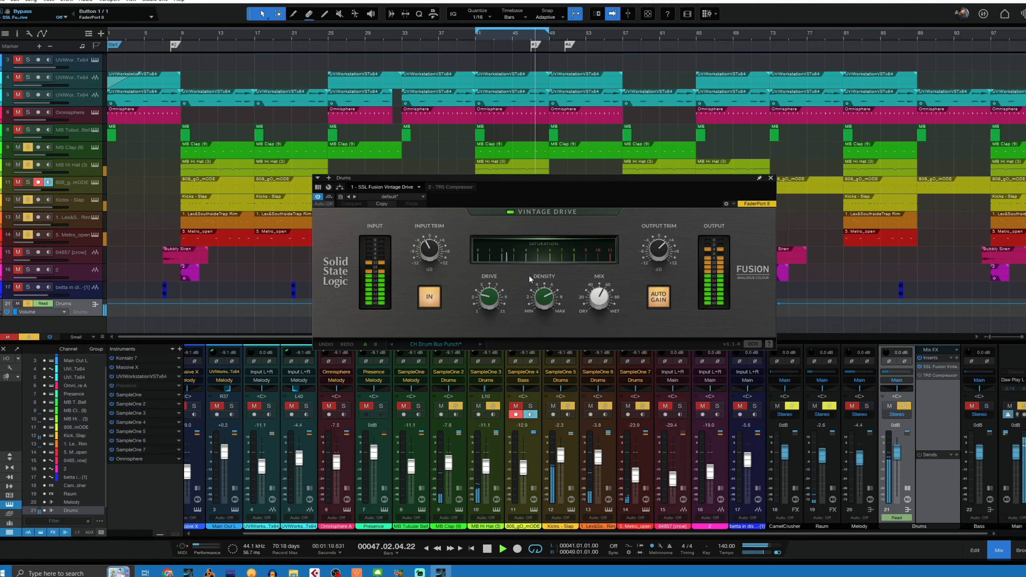
left_click(329, 197)
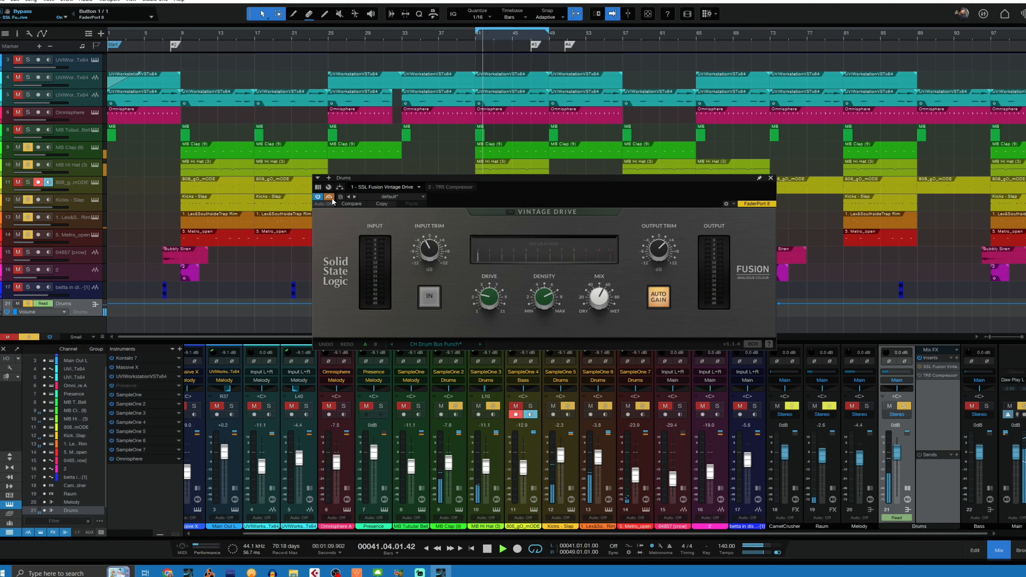
left_click(330, 196)
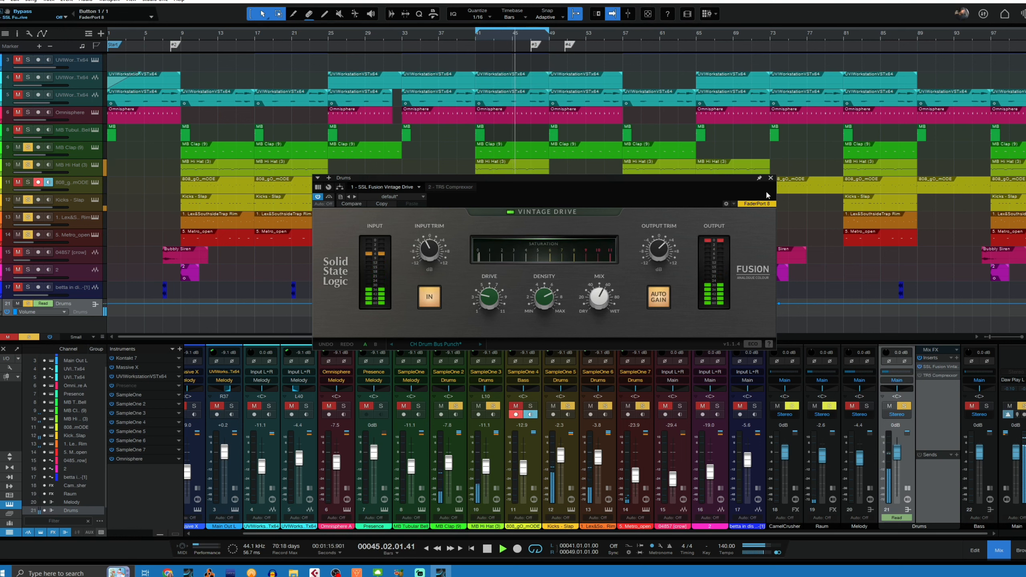
key("space")
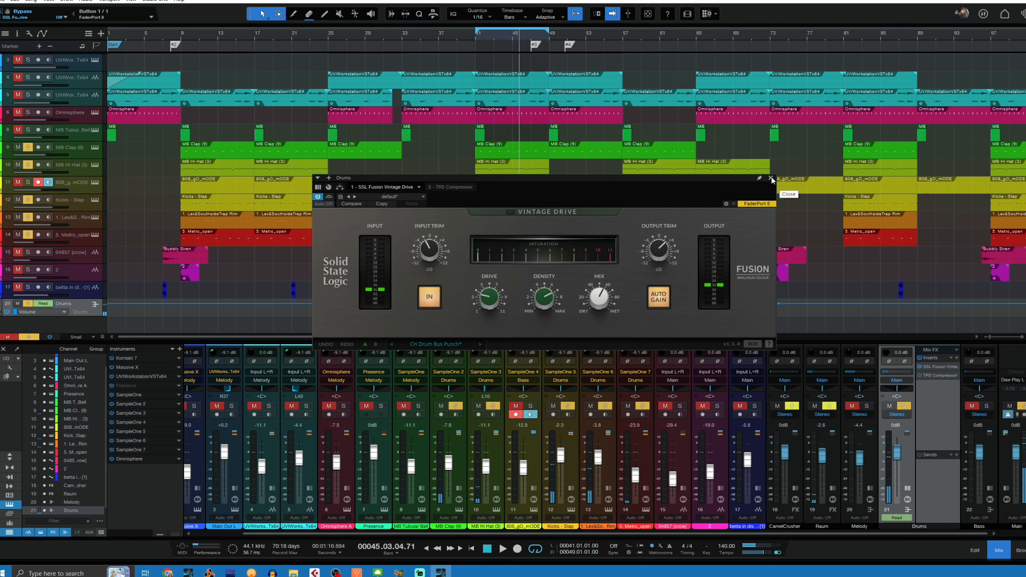
- Show the Drums bus's TRS Compressor, compare the drums from bar 41 with its bypass on and off, and close it
left_click(448, 189)
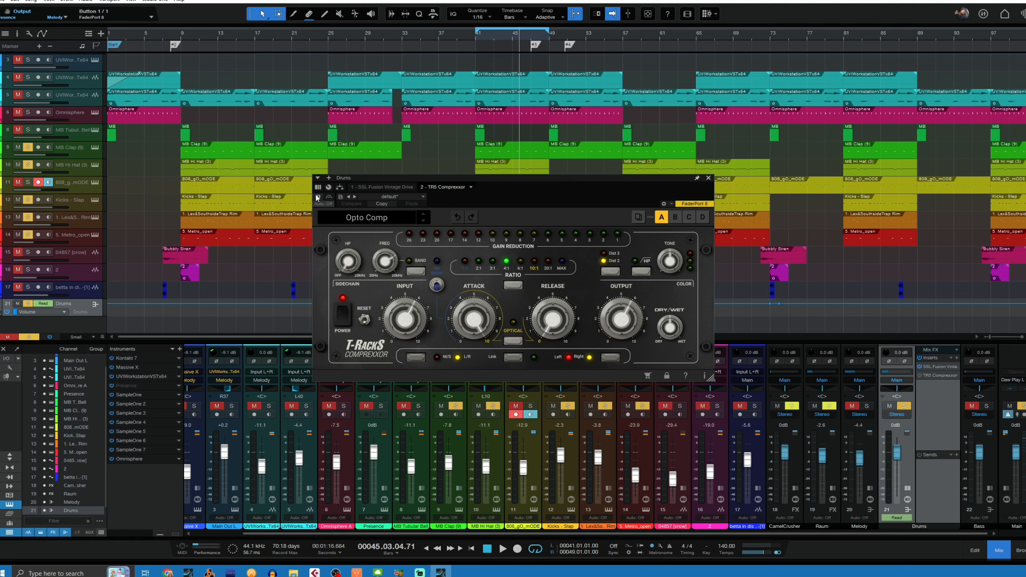
left_click(477, 39)
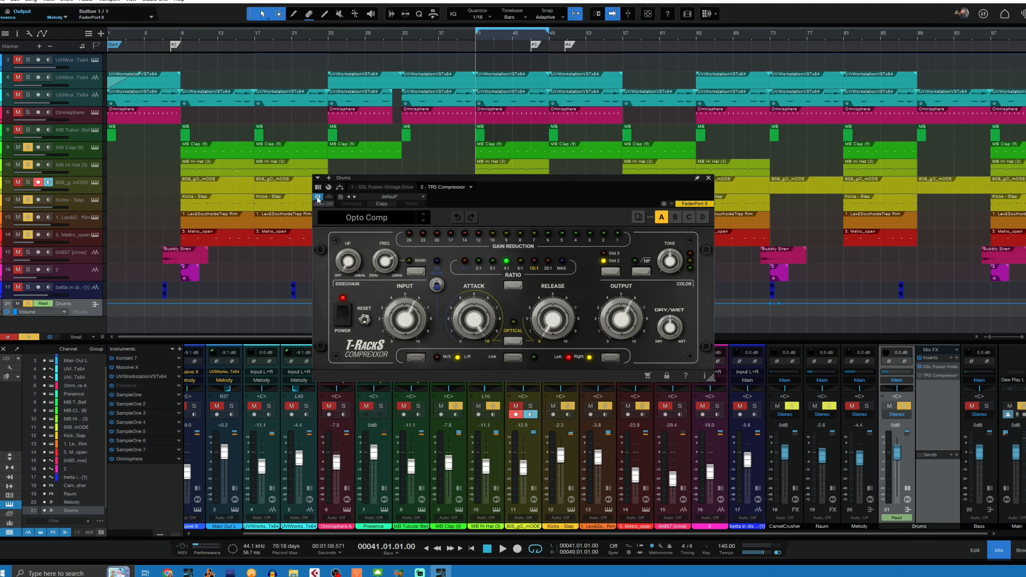
left_click(329, 197)
key("space")
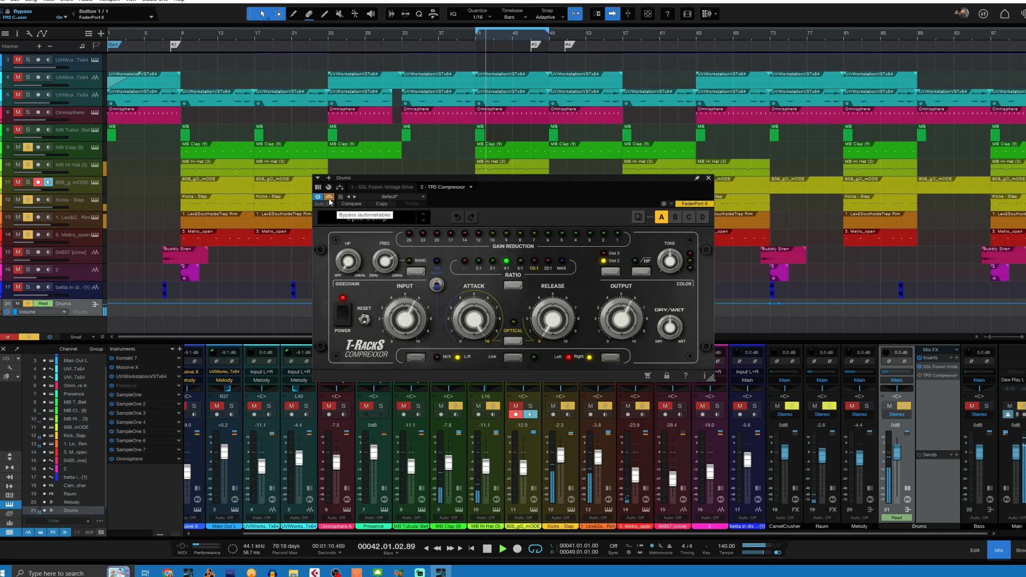
left_click(329, 198)
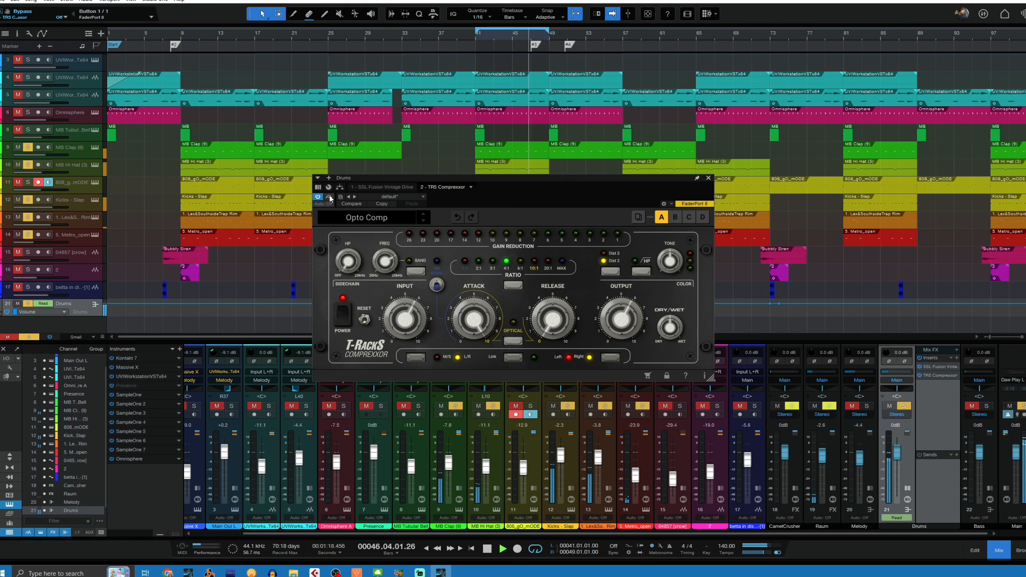
left_click(329, 197)
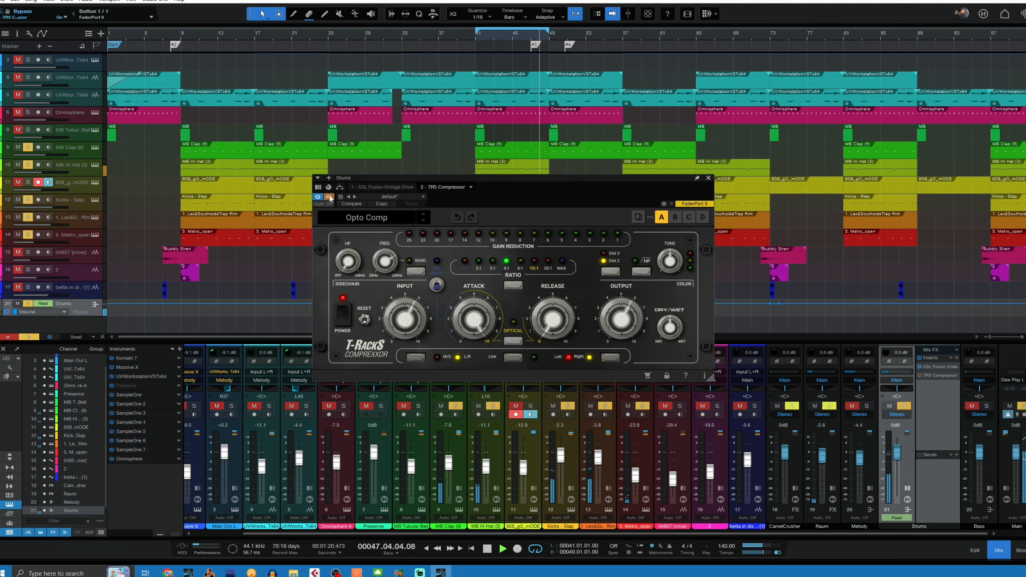
left_click(329, 197)
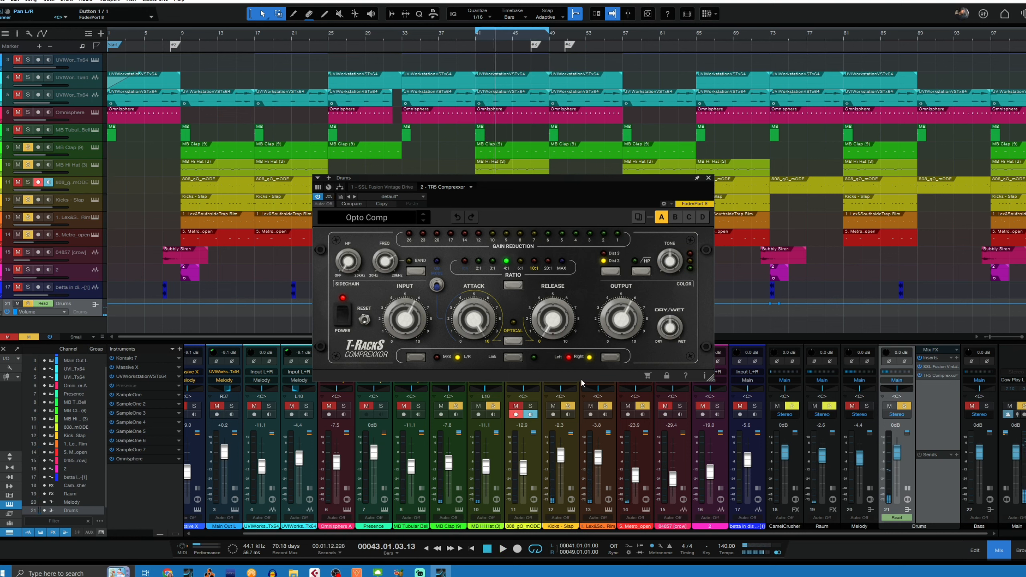
mouse_move(671, 337)
mouse_move(678, 319)
left_click(709, 177)
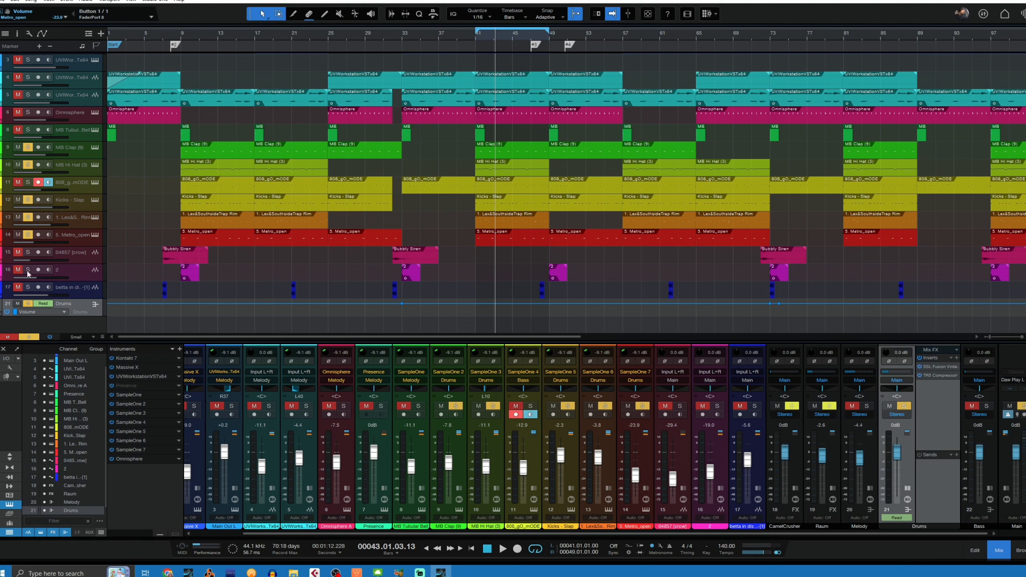
- Clear all solos and mutes, mute track 17 again, and solo the 04857 track containing the Bubbly Siren clips
left_click(24, 337)
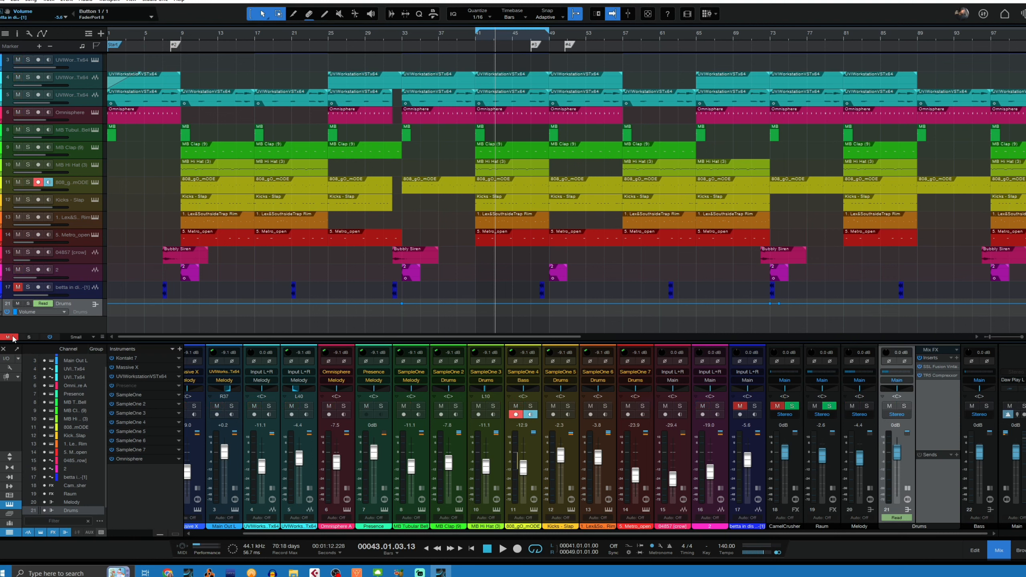
left_click(13, 337)
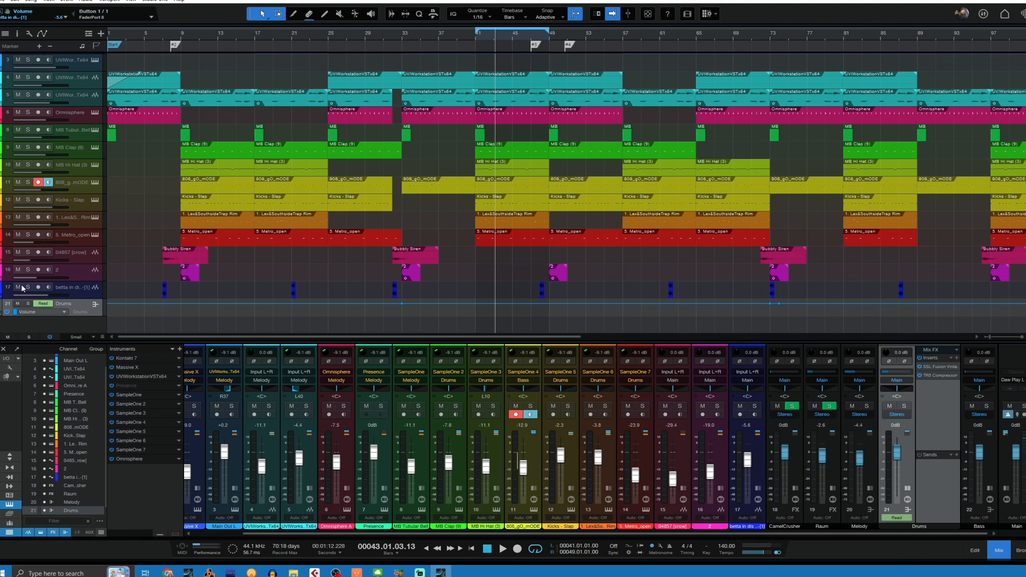
left_click(83, 257)
left_click(18, 287)
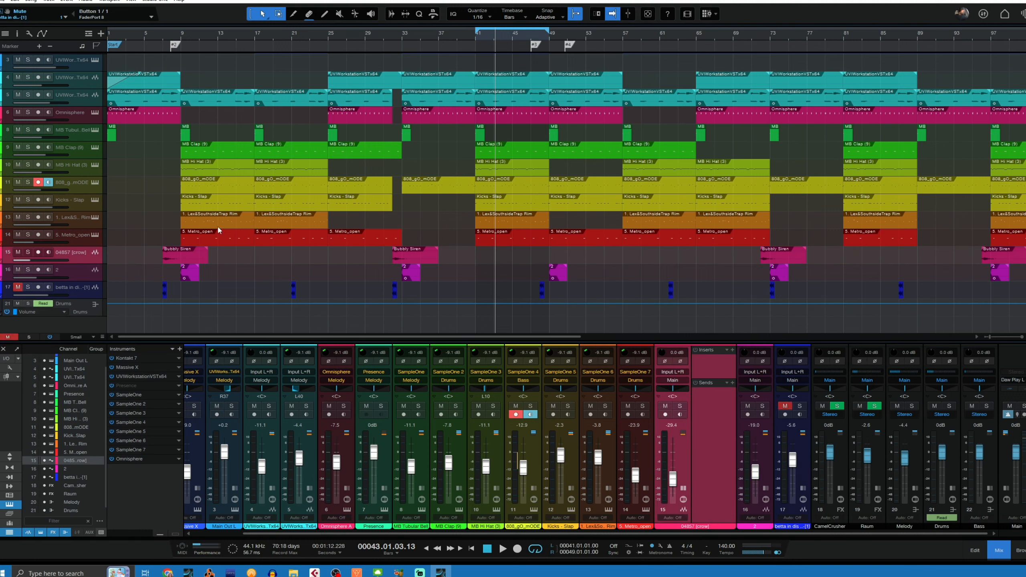
left_click(28, 252)
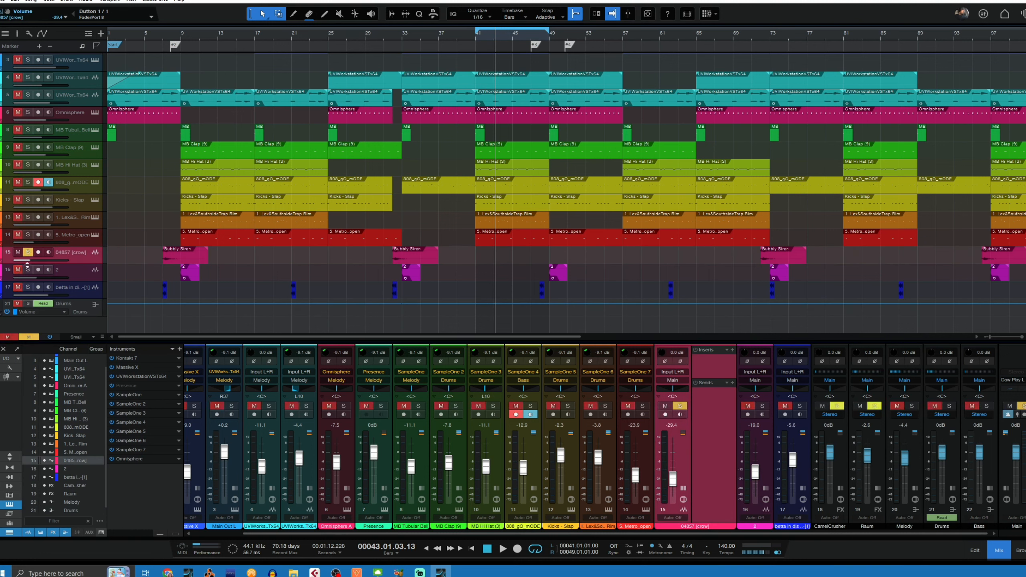
- Solo track 16 alongside the 04857 track, place the playhead at bar 32, and clear all solos
left_click(28, 269)
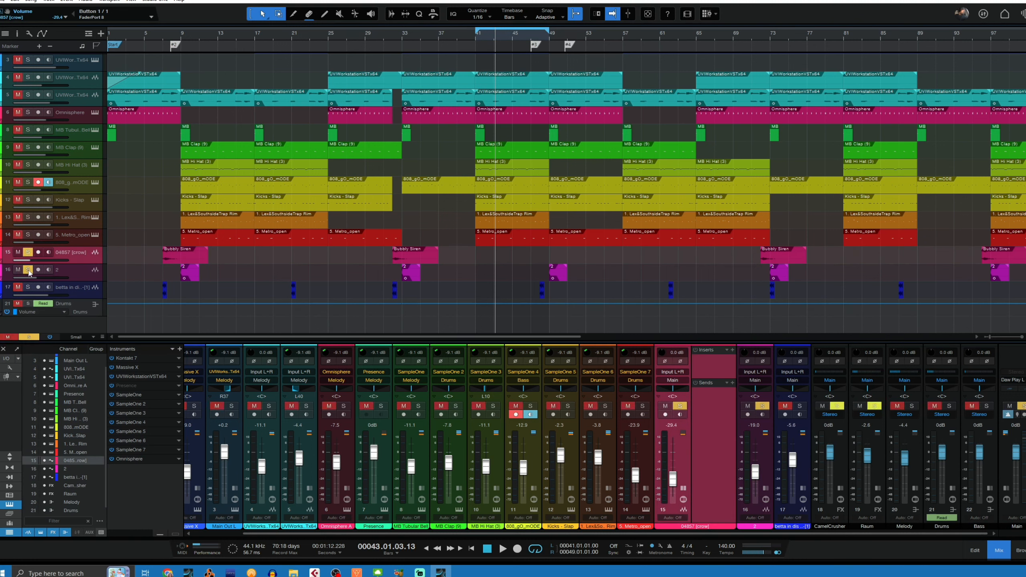
left_click(393, 37)
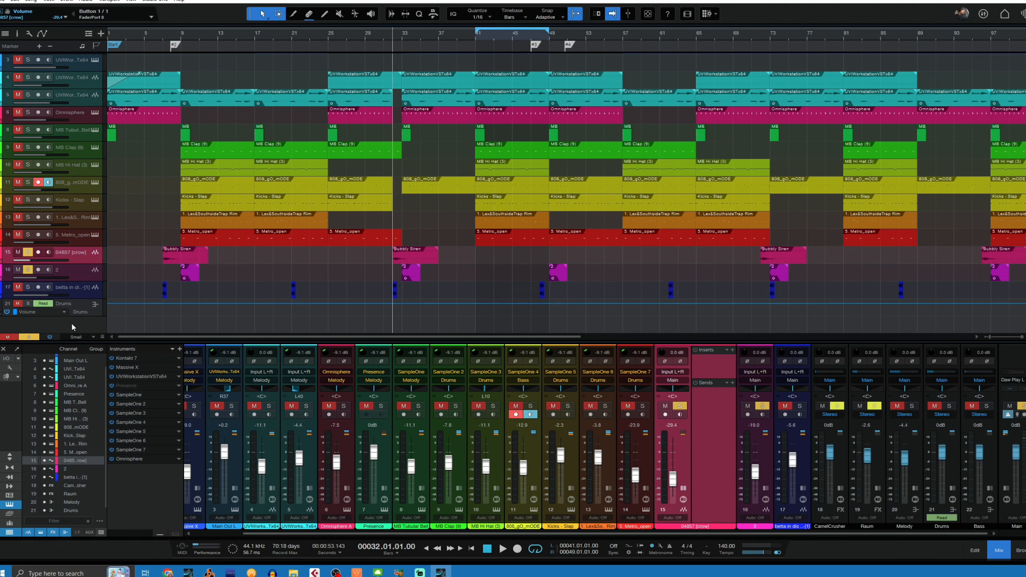
left_click(29, 337)
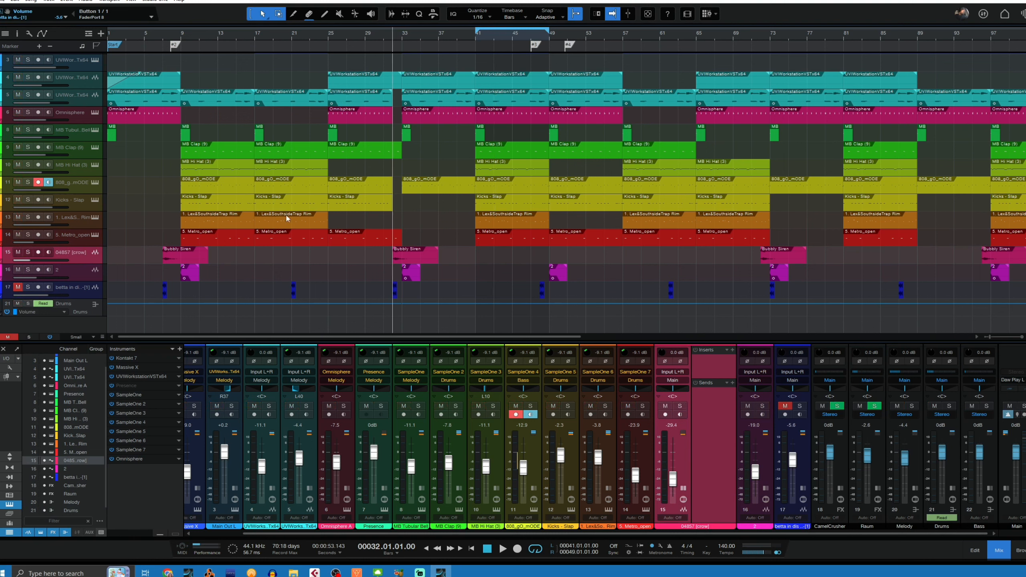
- Play the full beat from bar 31 through the Bubbly Siren clip and the track 16 clip near bar 33, and stop
left_click(387, 32)
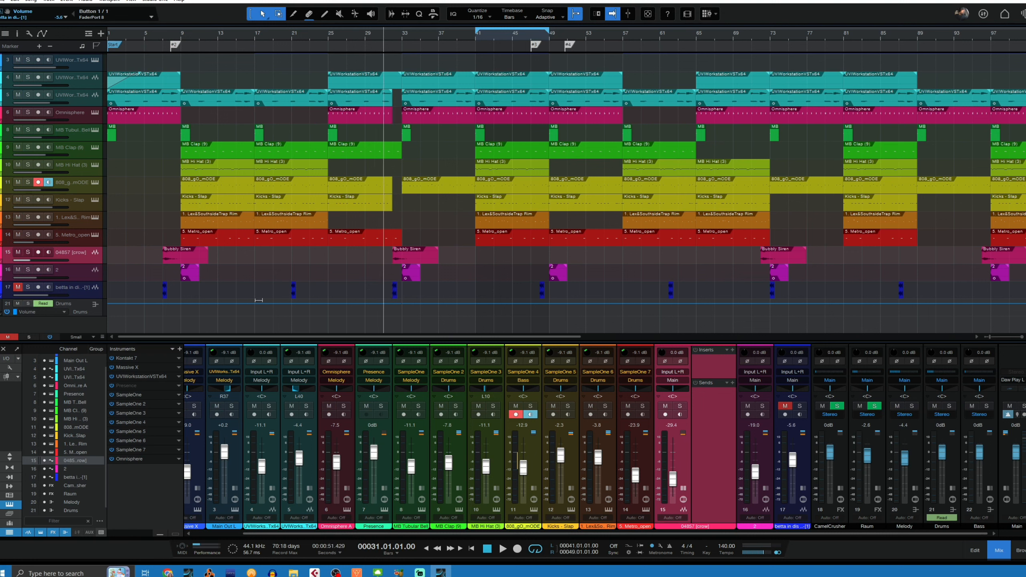
left_click(81, 279)
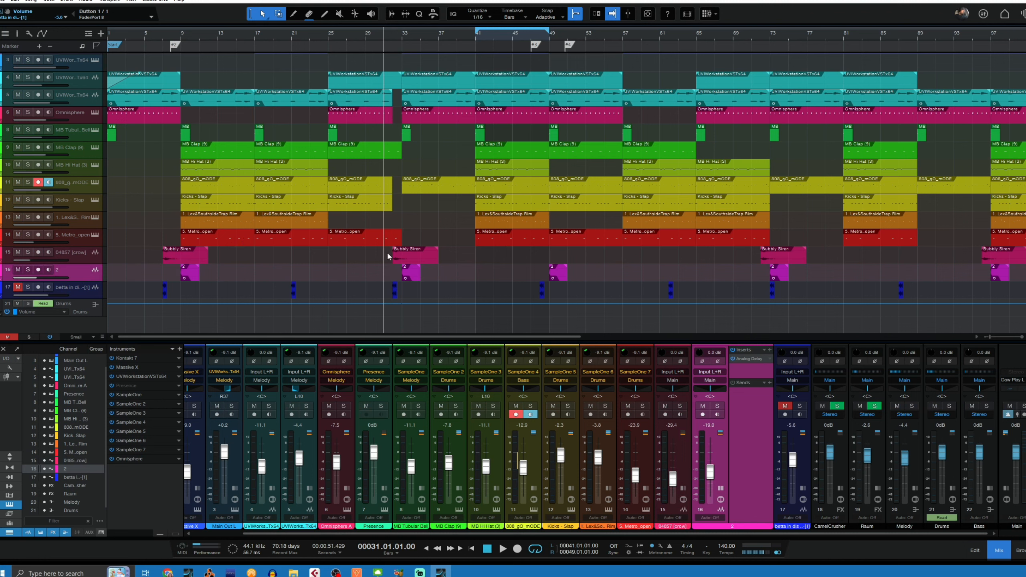
left_click(416, 251)
key("space")
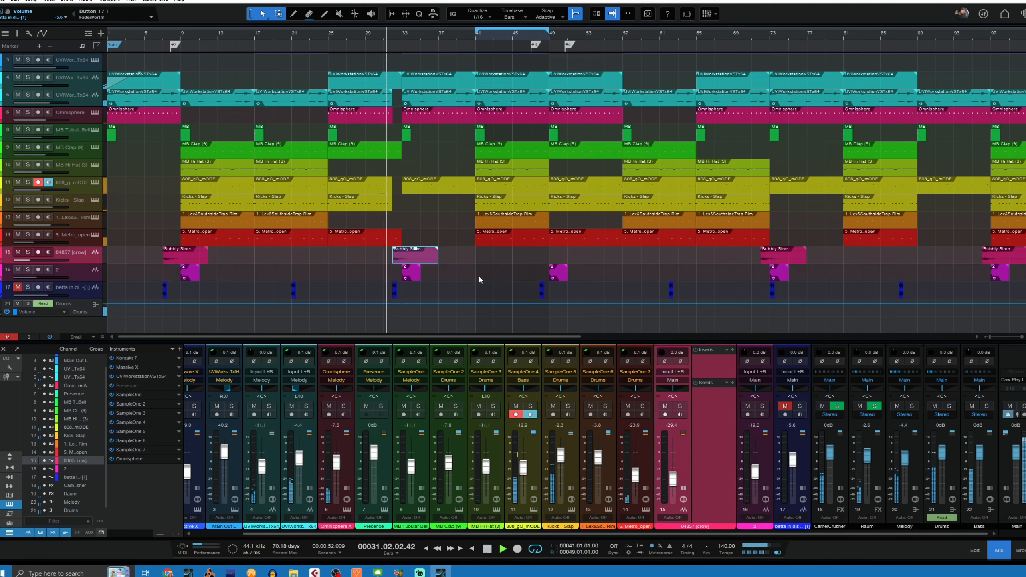
left_click(498, 280)
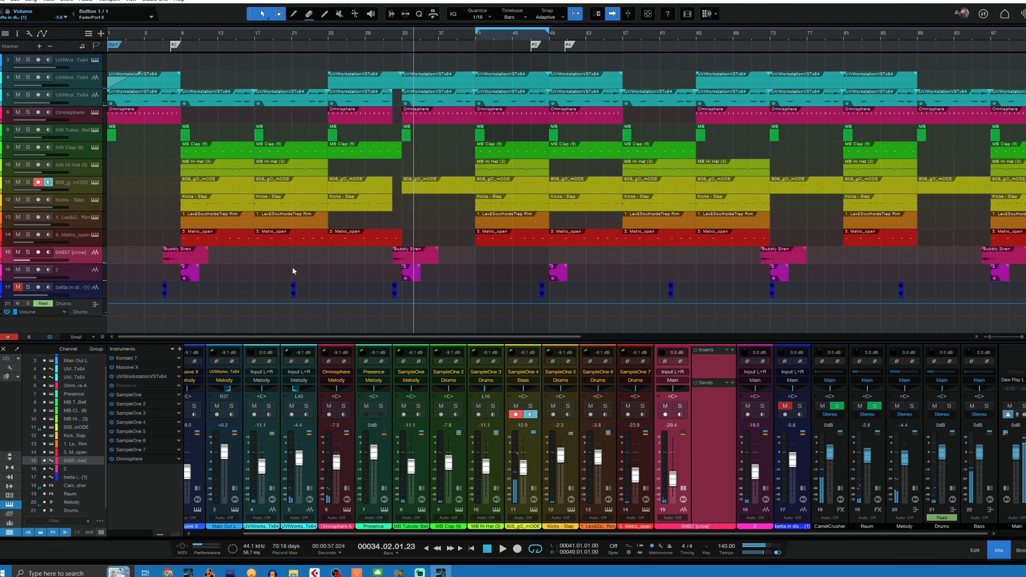
- Turn off looping, play the full beat from bar 48 through the track 16 clip at bar 49, and stop
left_click(29, 253)
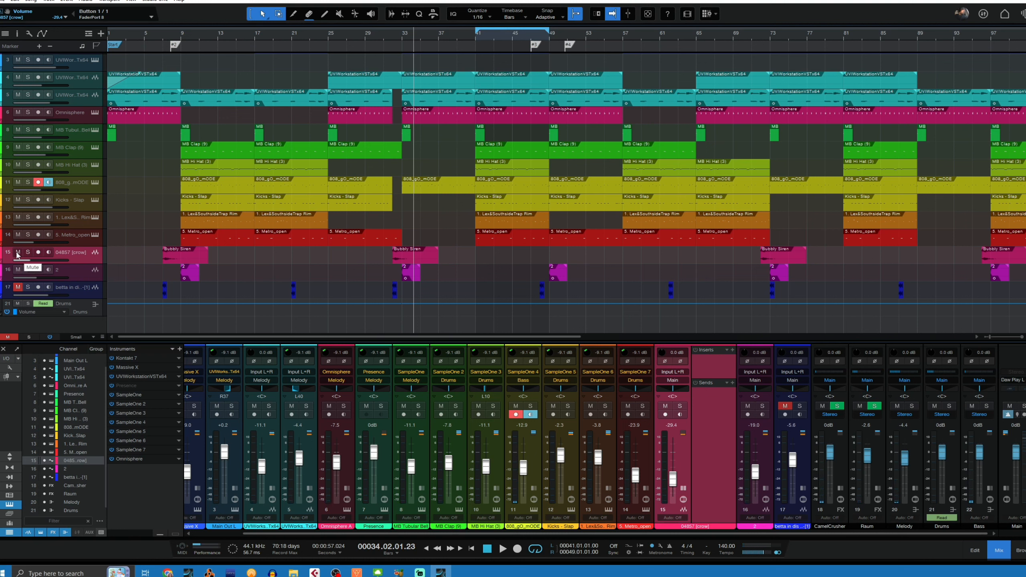
left_click(541, 35)
key("slash")
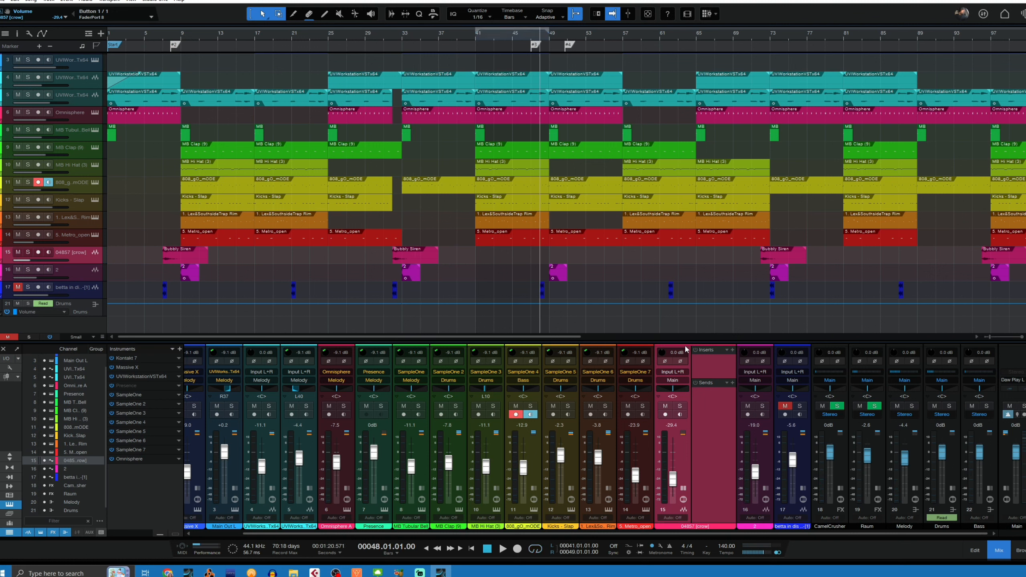
key("space")
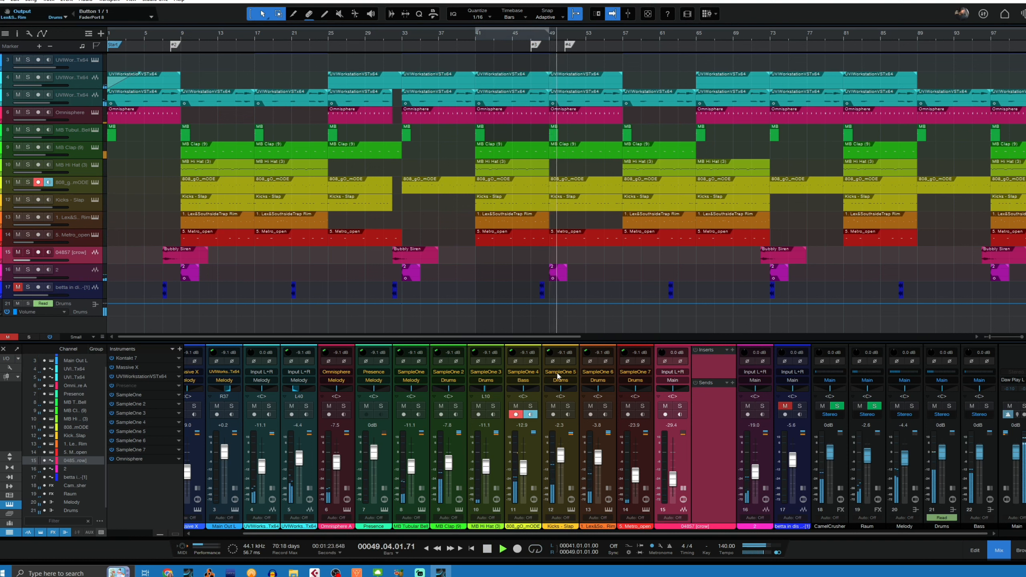
key("space")
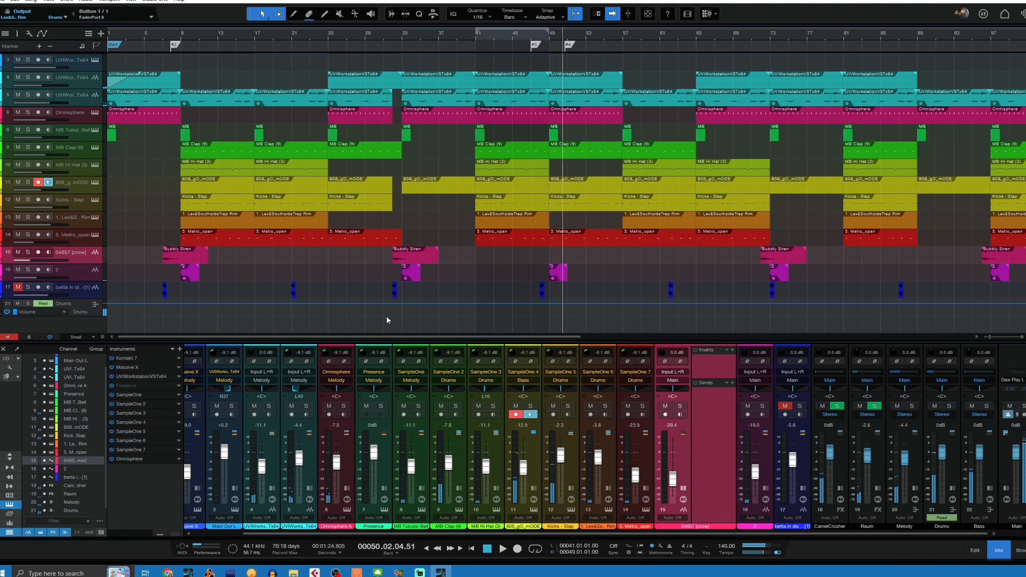
- Mute the 04857 Bubbly Siren track and track 16, and place the playhead at bar 41
left_click(17, 252)
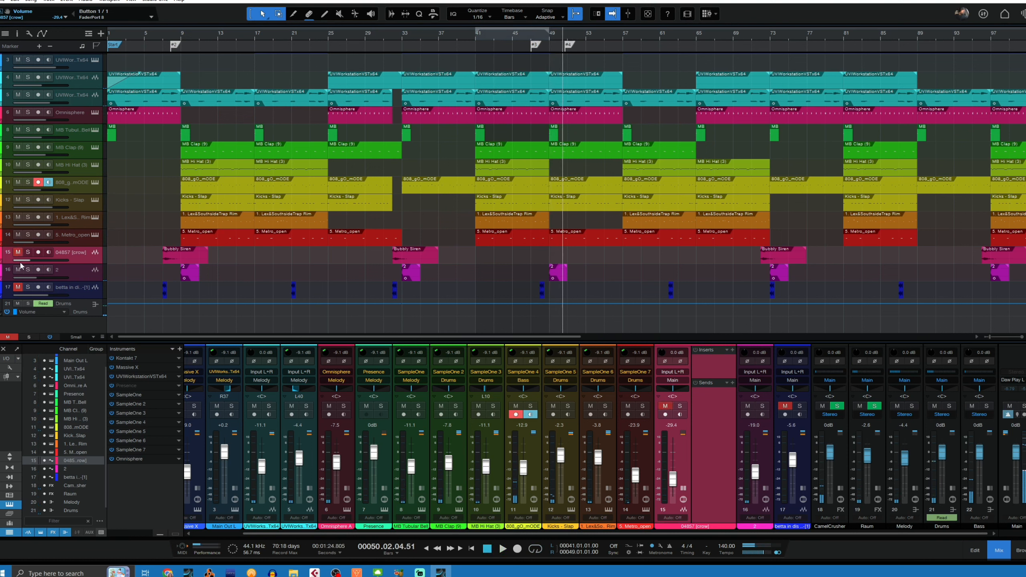
left_click(18, 269)
left_click(477, 35)
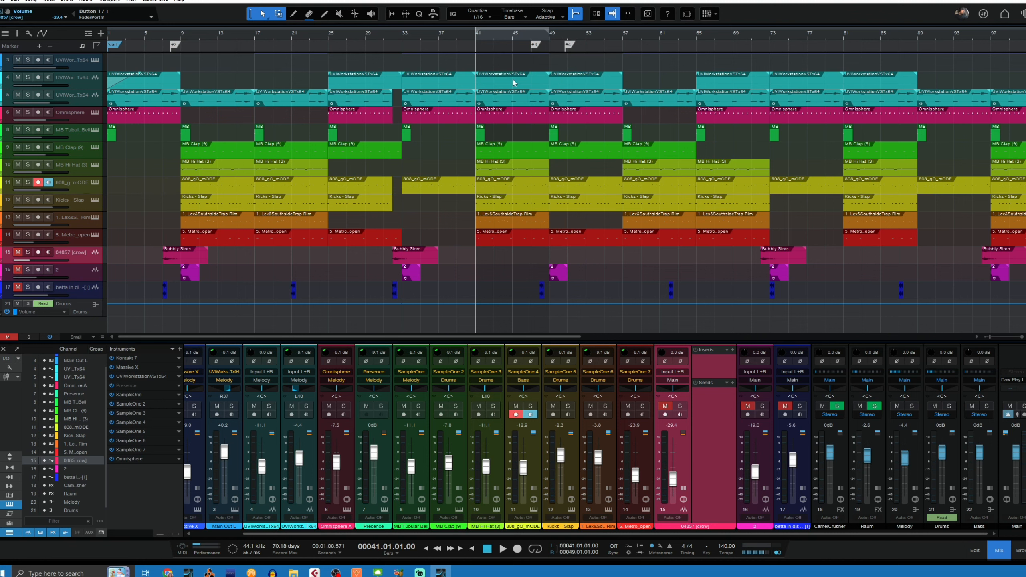
scroll(513, 82, "up", 1)
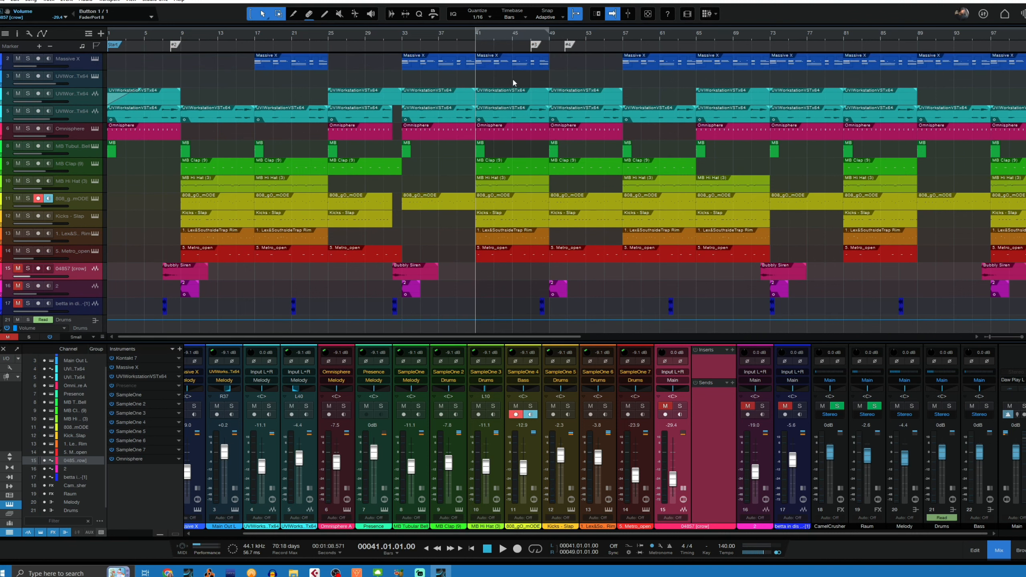
- Play the beat from bar 25 into the section change at bar 33 with both effect tracks muted, restarting once from bar 25
left_click(329, 35)
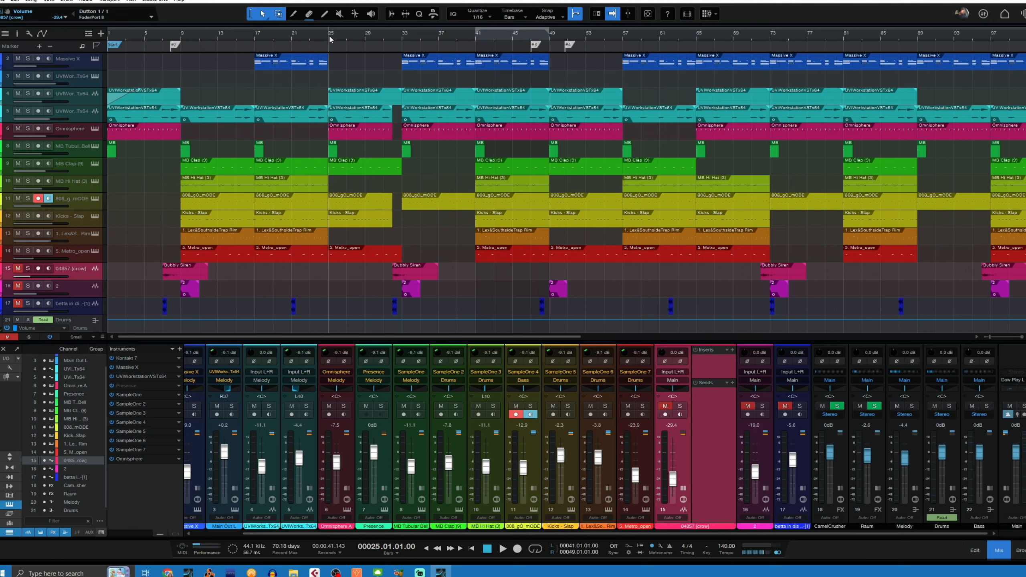
key("space")
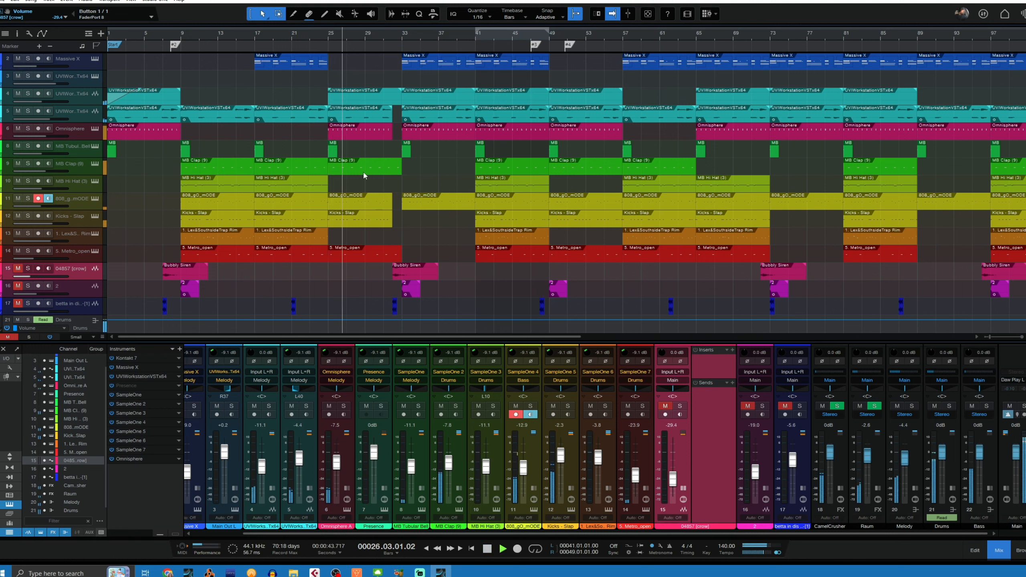
key("space")
left_click(329, 35)
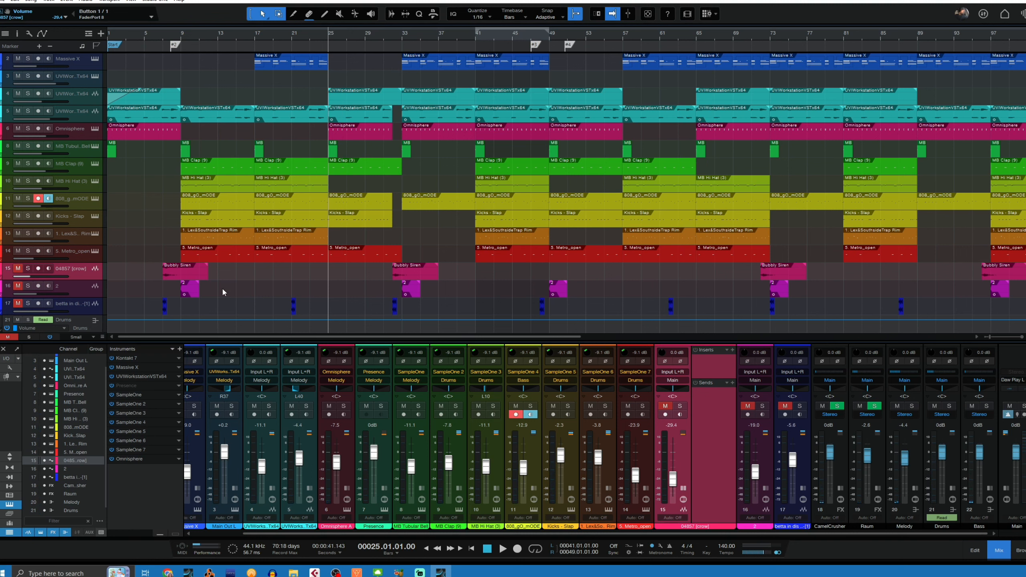
key("space")
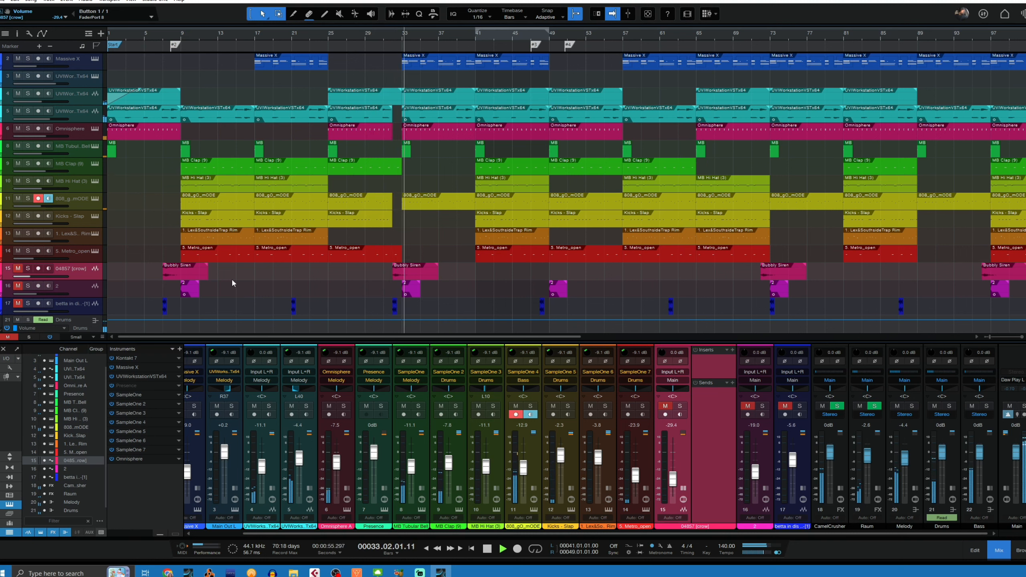
- Unmute the 04857 track and track 16, play from bar 29 through the section change at bar 33, and stop
left_click(17, 269)
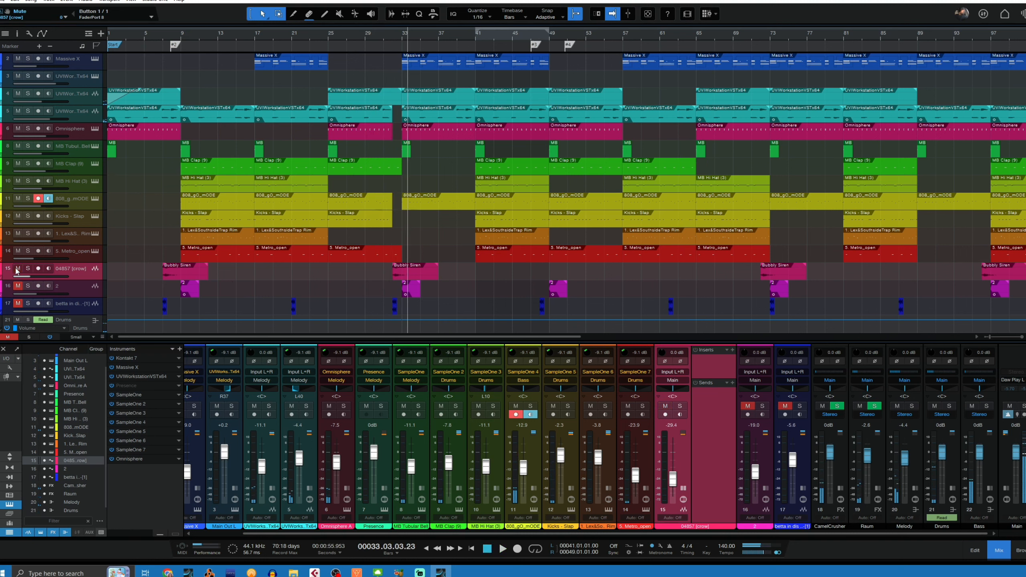
left_click(18, 286)
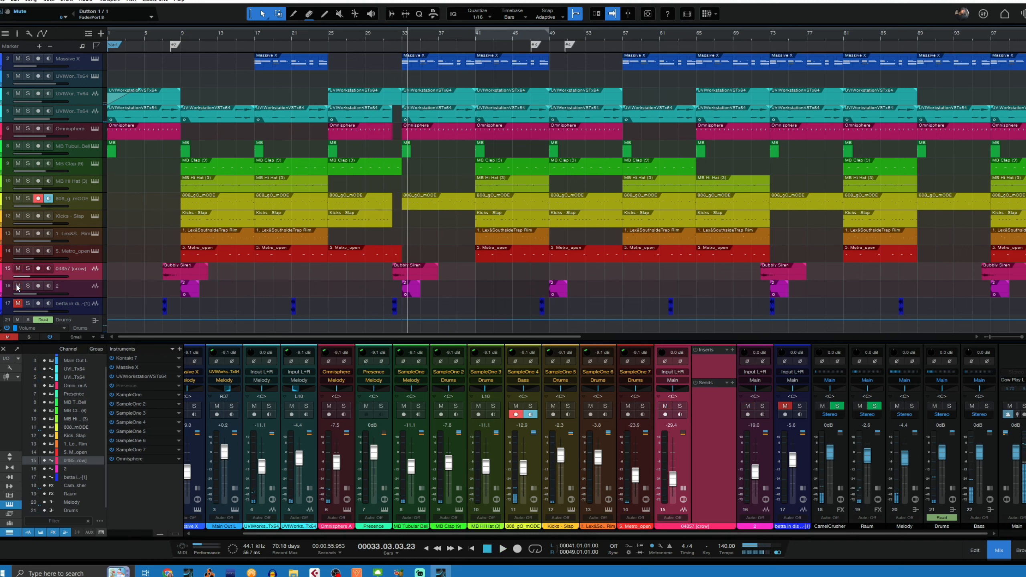
left_click(365, 34)
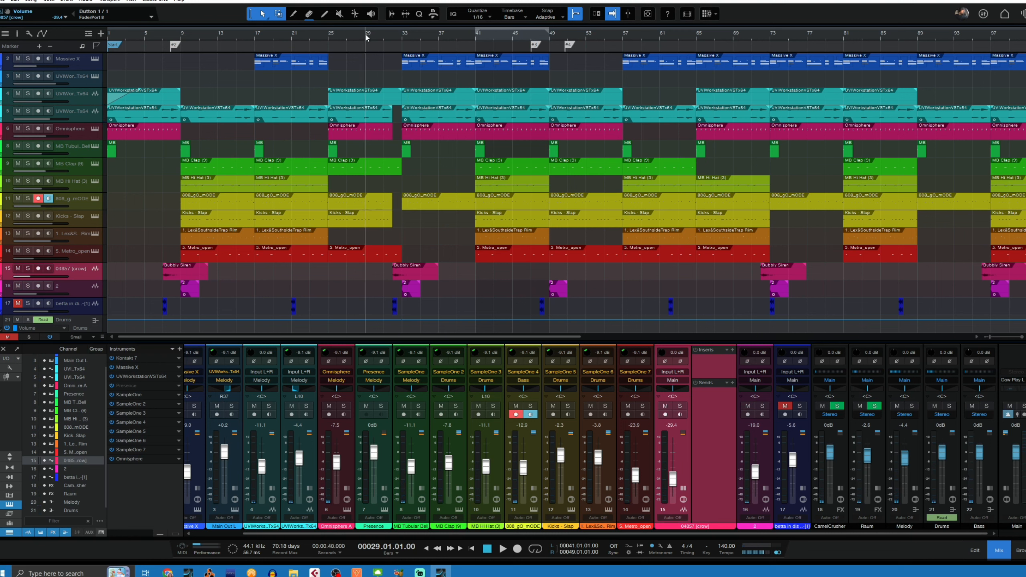
key("space")
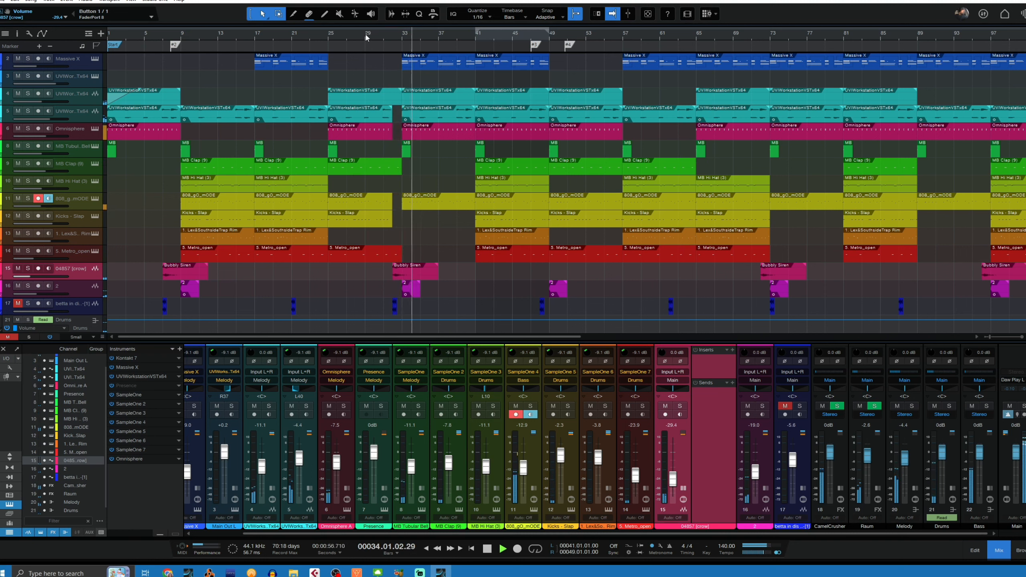
key("space")
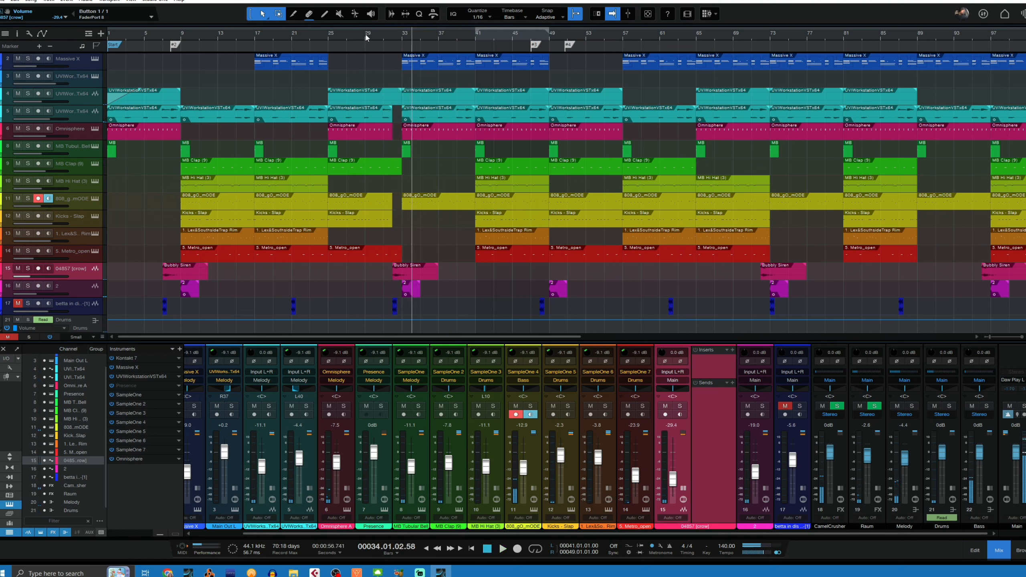